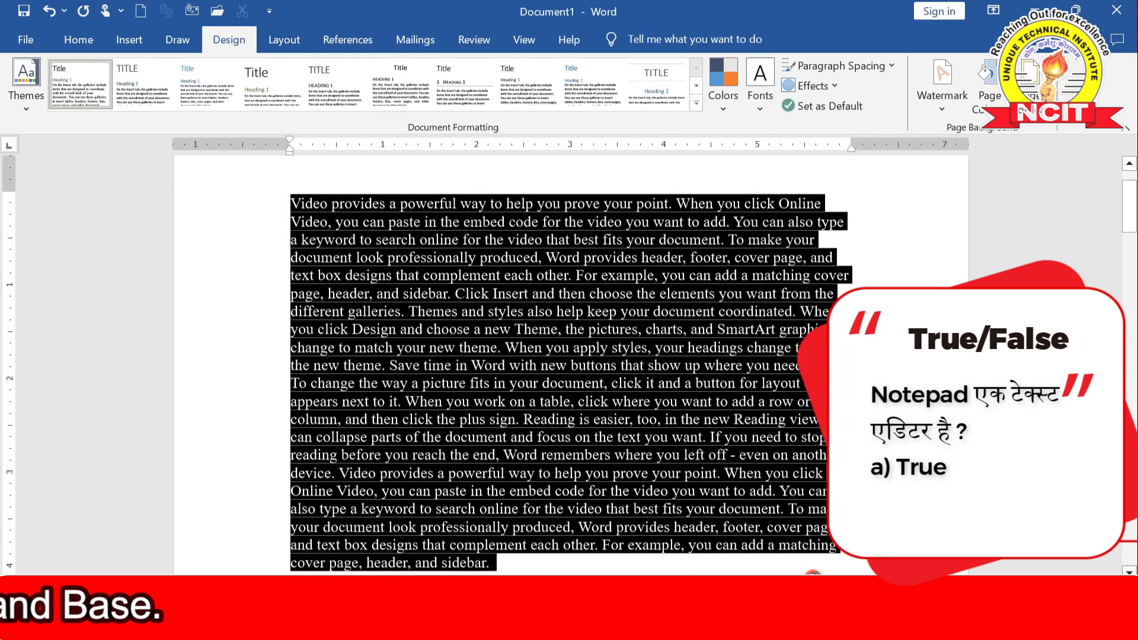
Step: Open the Borders and Shading settings for the selected first paragraph, review the page border and shading options, and return to the paragraph border options
scroll(772, 483, down, 2)
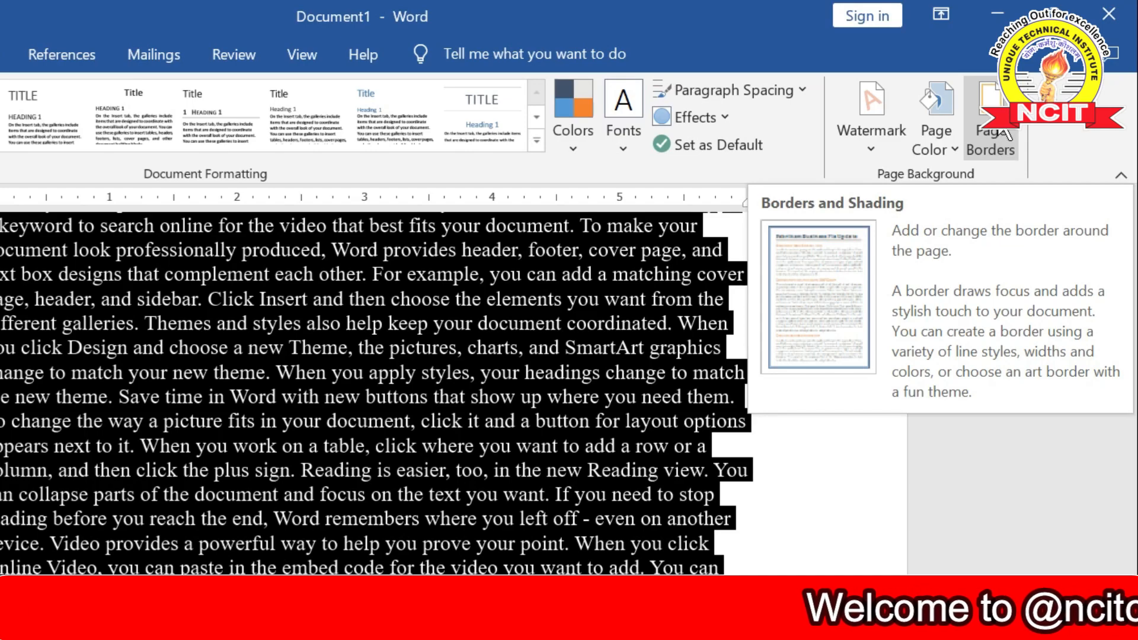
click(1002, 133)
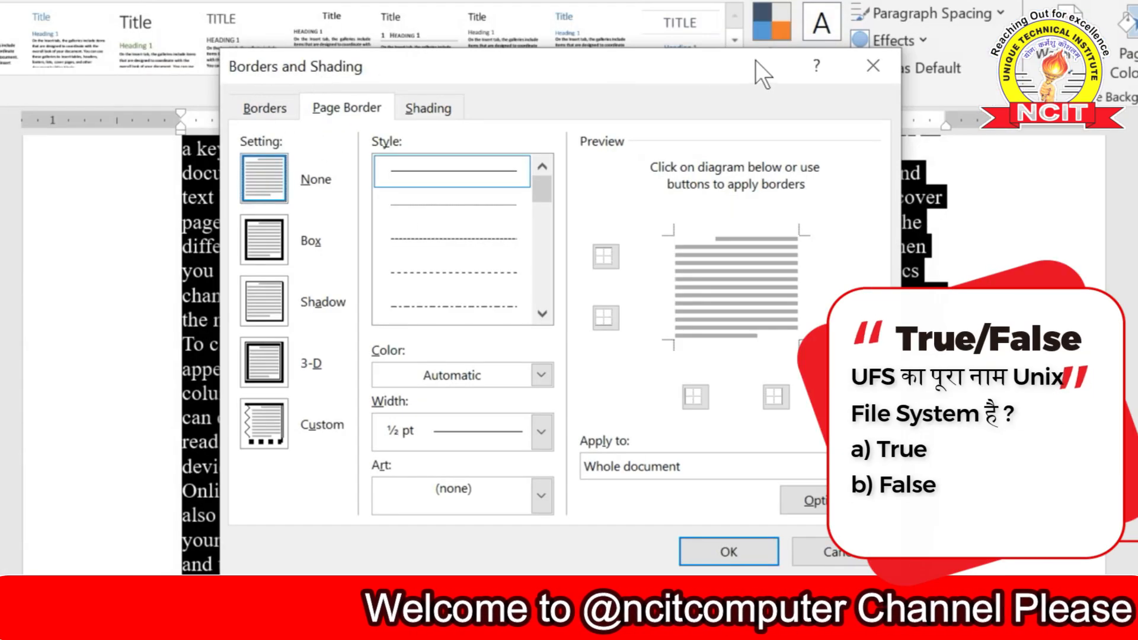
click(269, 107)
click(329, 108)
click(420, 109)
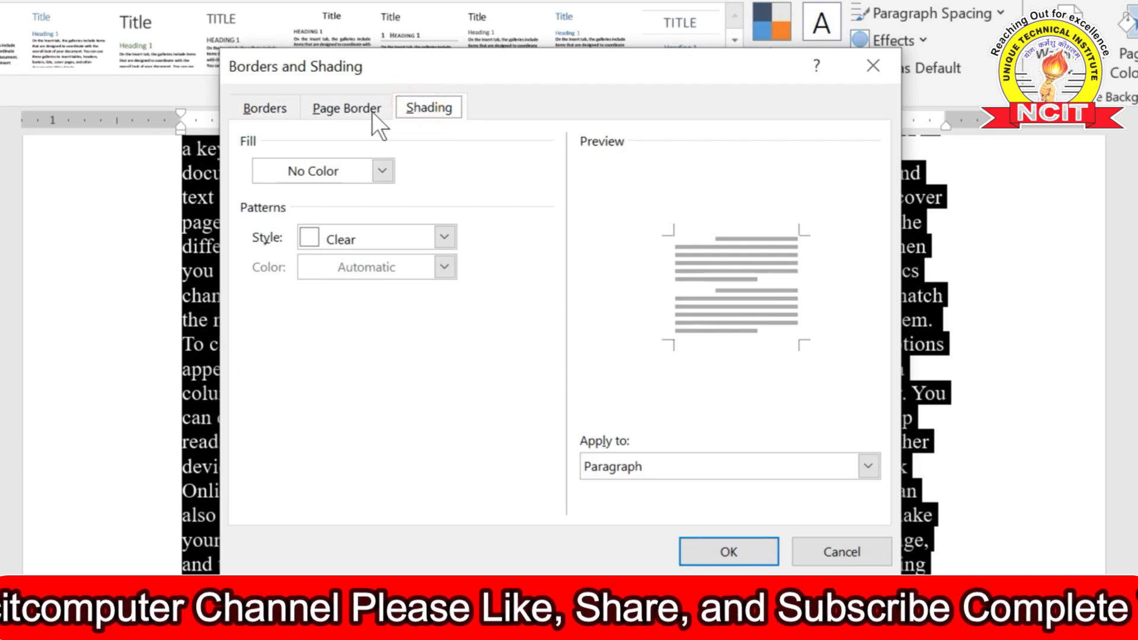
click(267, 111)
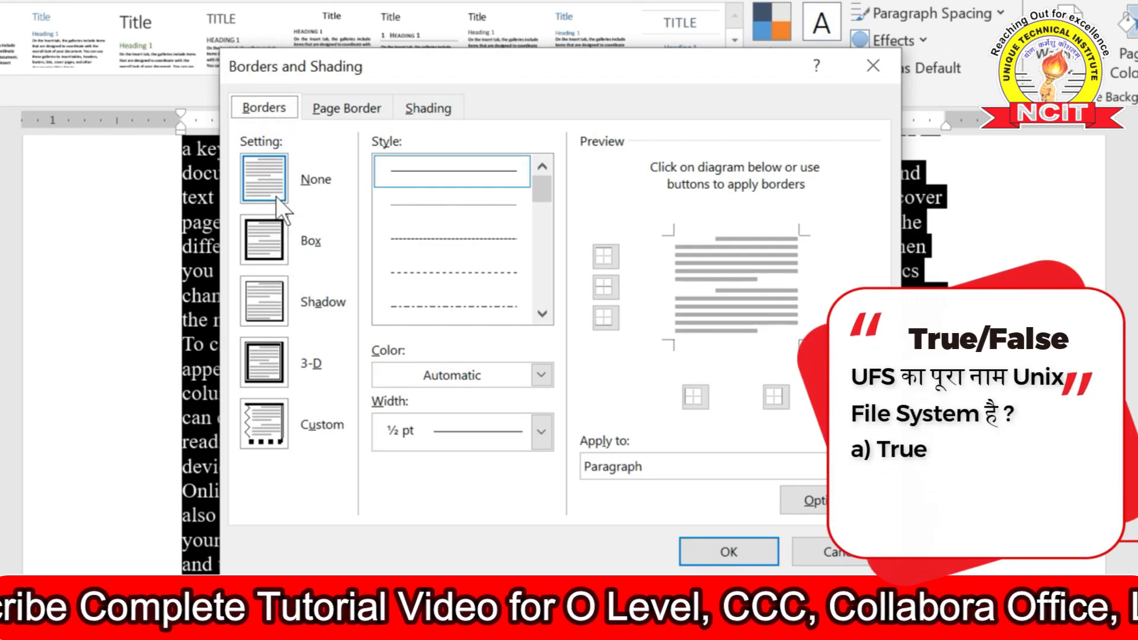
Step: Preview the Box, Shadow, 3-D and Custom border settings for the paragraph, and select Box
click(275, 233)
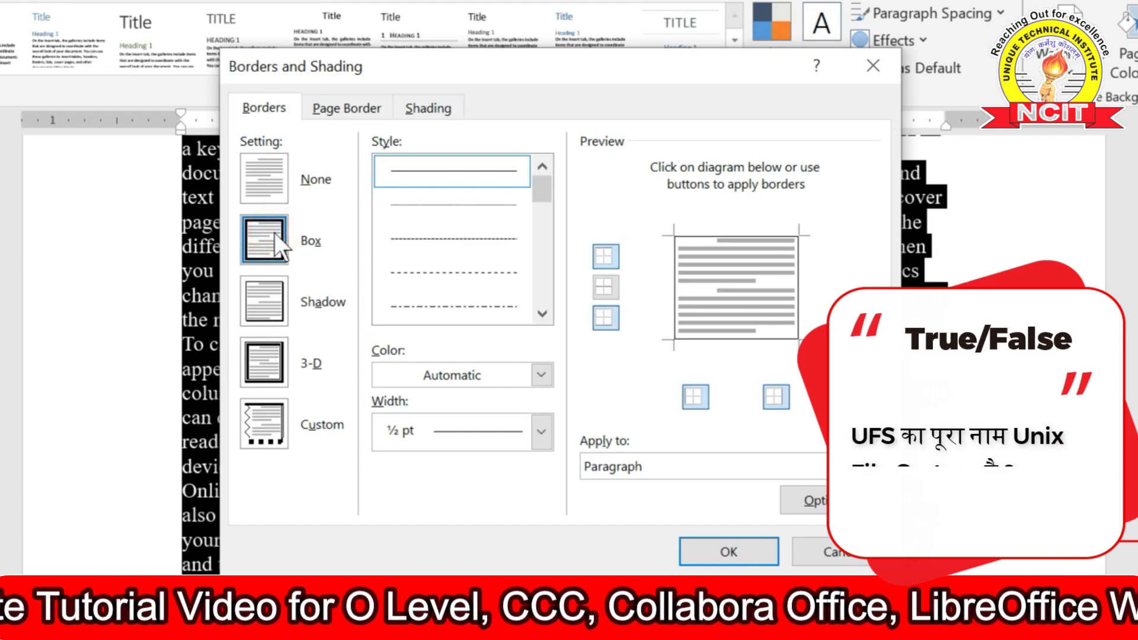
click(253, 306)
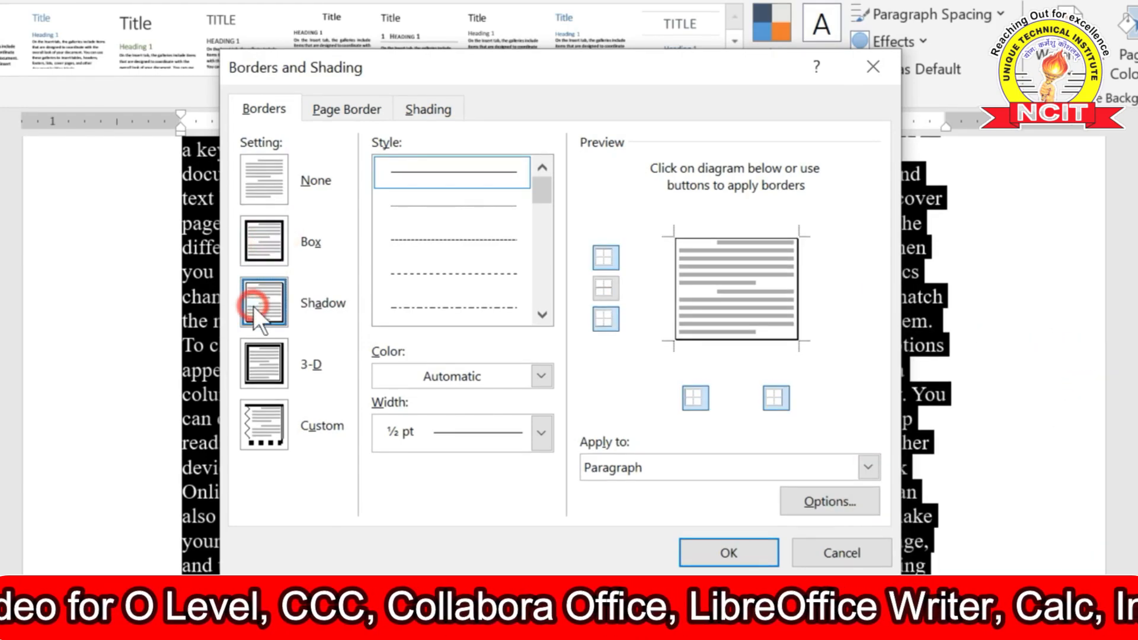
click(262, 363)
click(266, 432)
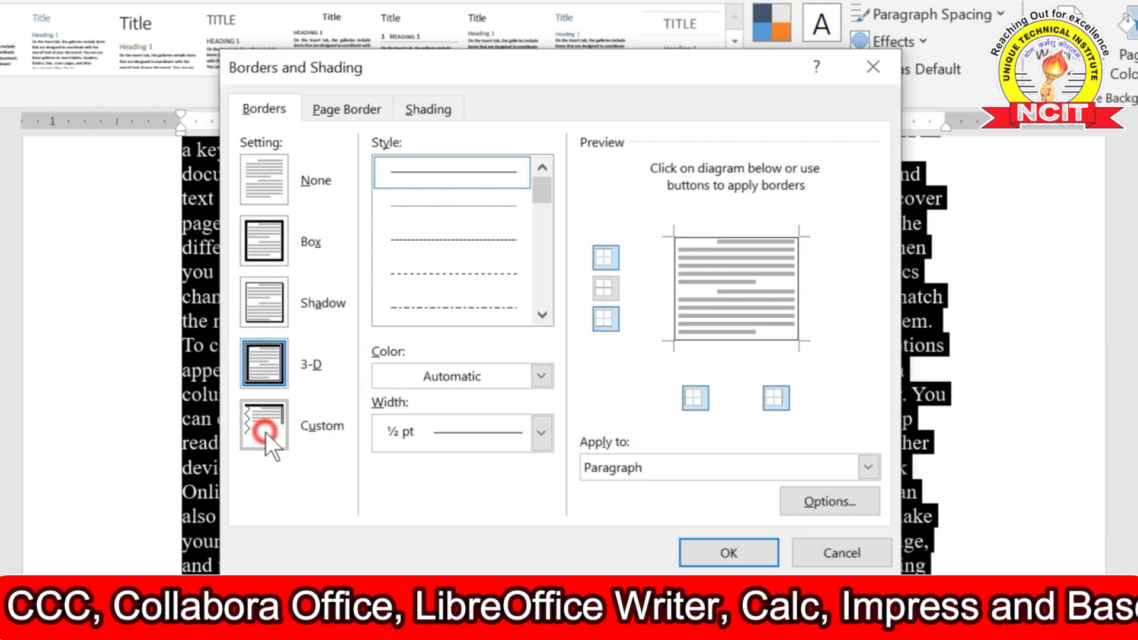
click(275, 242)
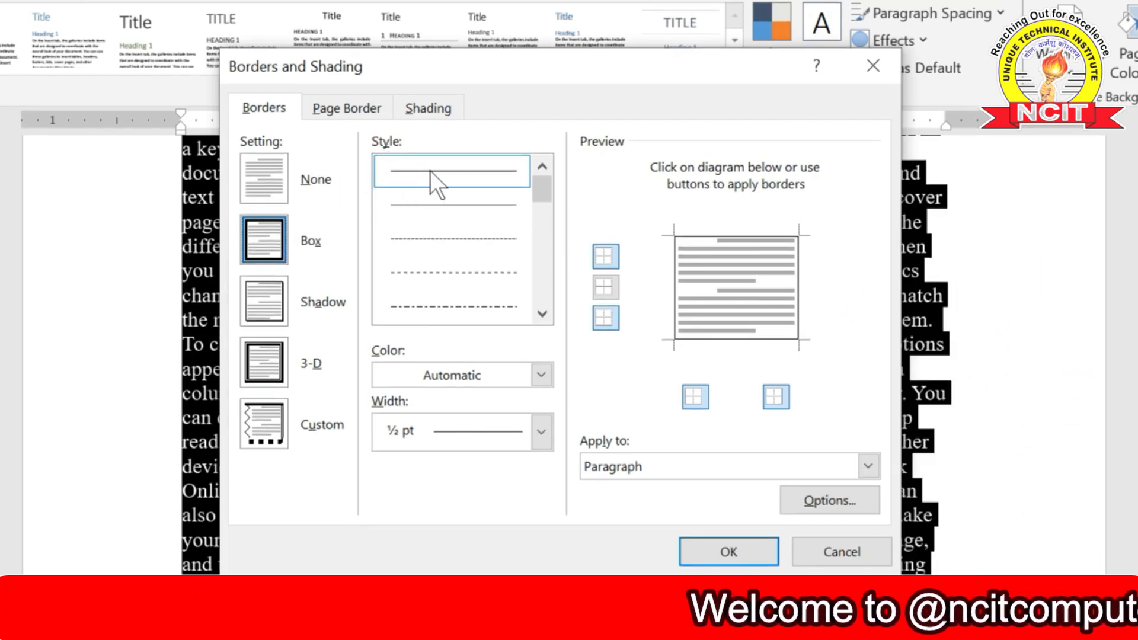
Step: Try the second and third line styles, and choose a thick line edged with thin lines for the box border
click(434, 202)
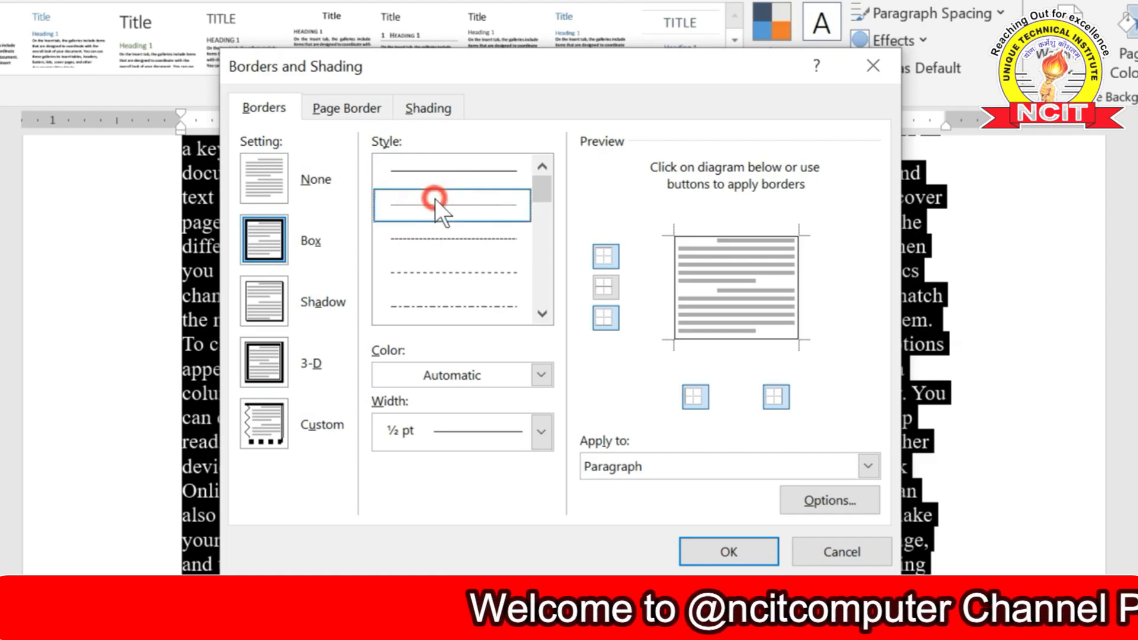
click(439, 239)
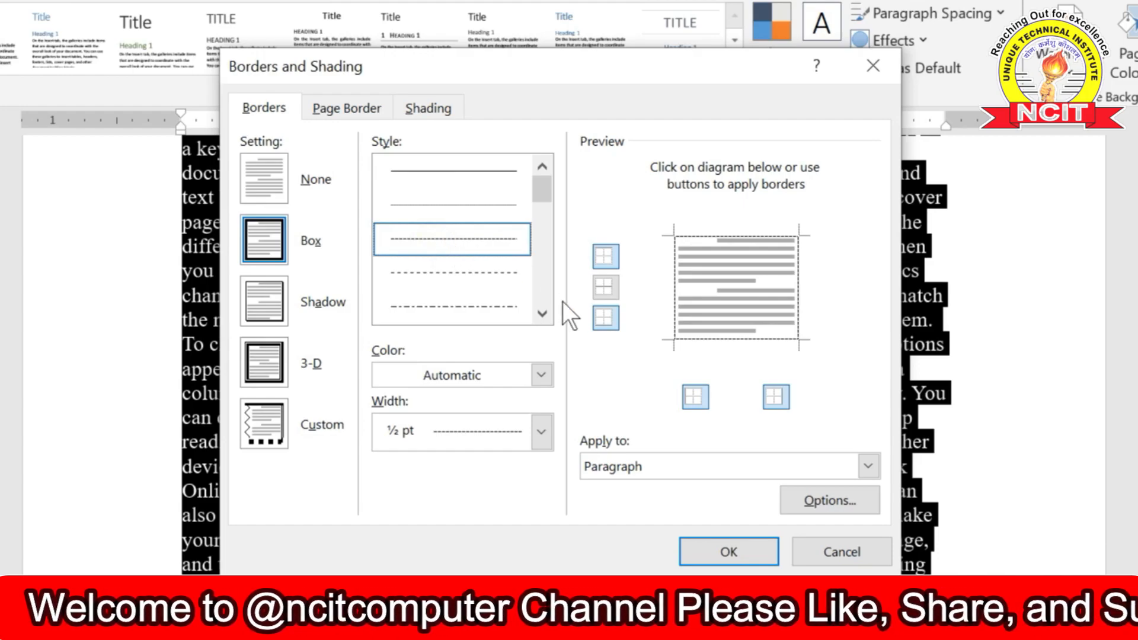
click(542, 314)
click(543, 314)
click(543, 314)
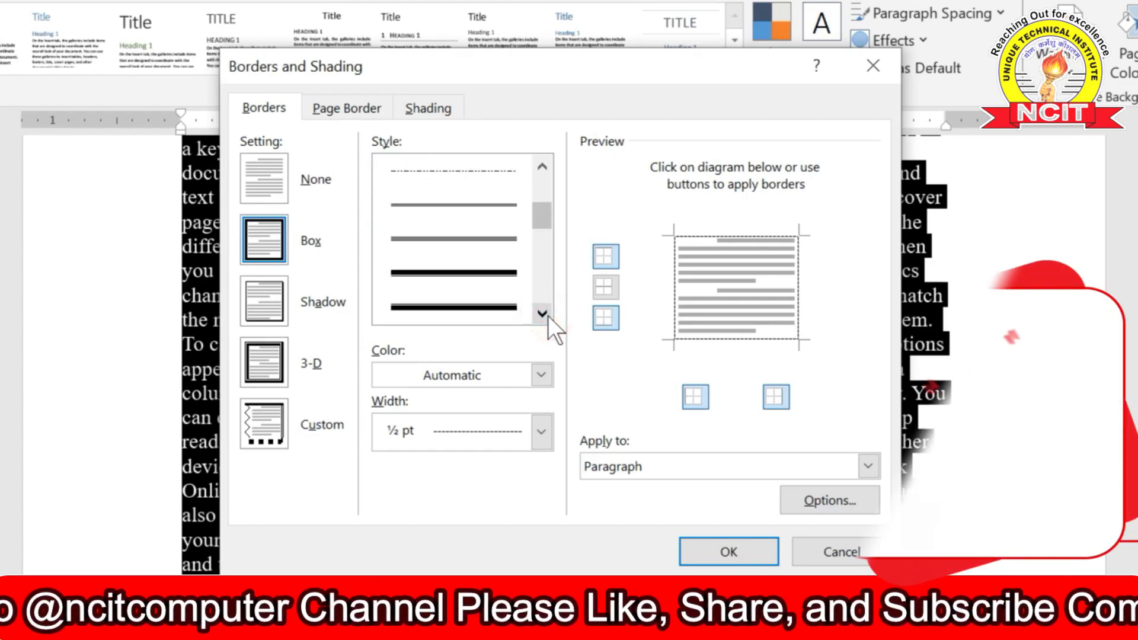
click(542, 314)
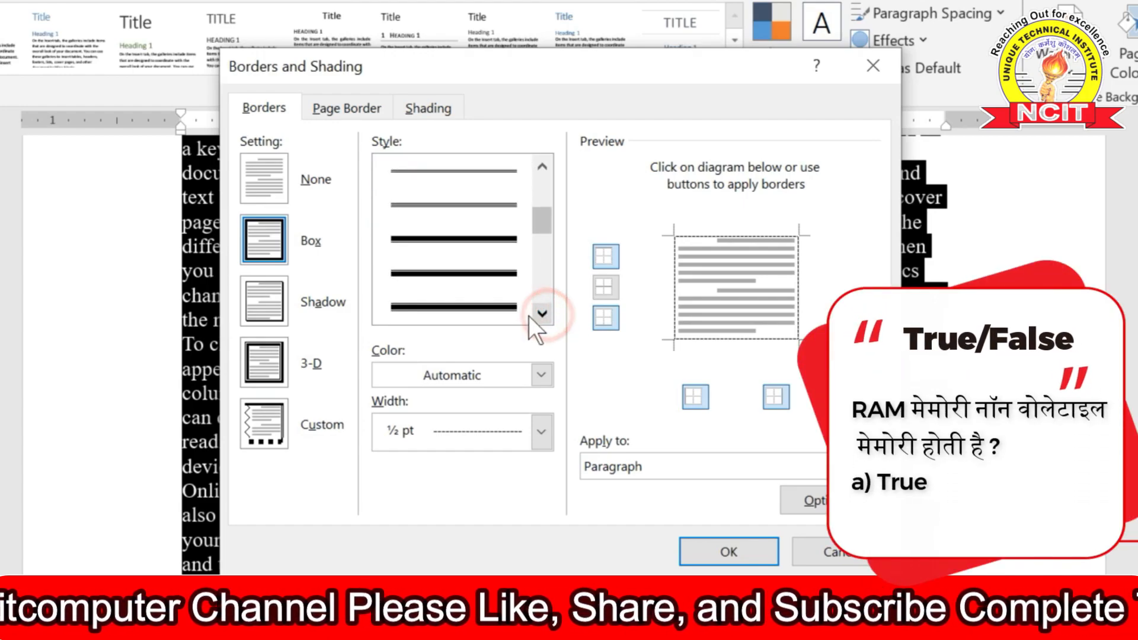
click(468, 305)
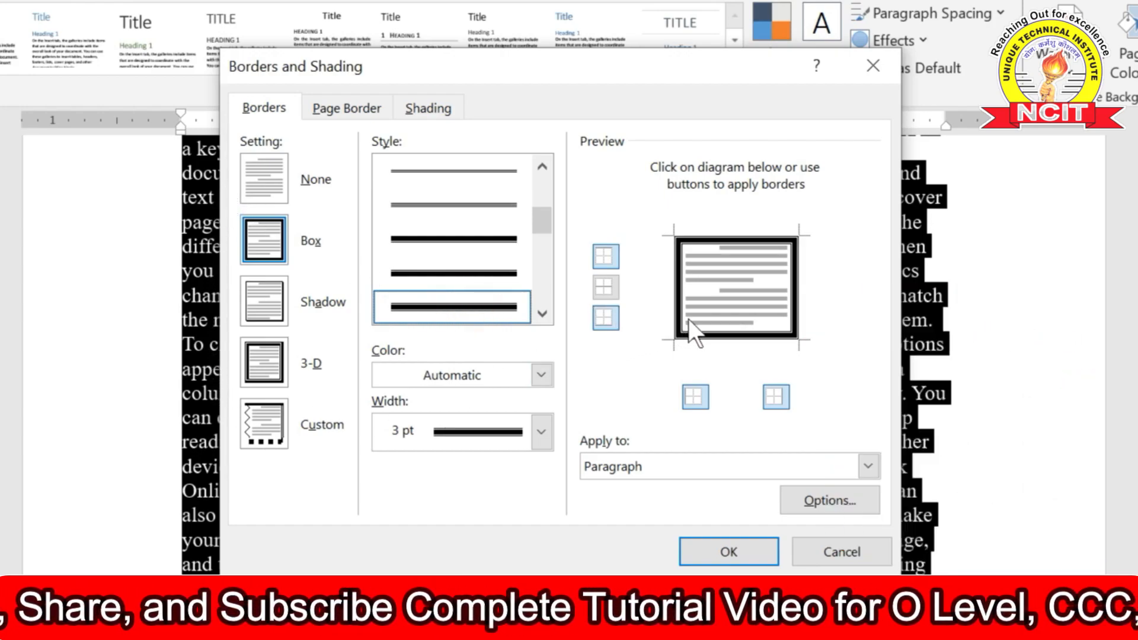
Step: Color the paragraph's box border red and set its width to 3 pt
click(424, 379)
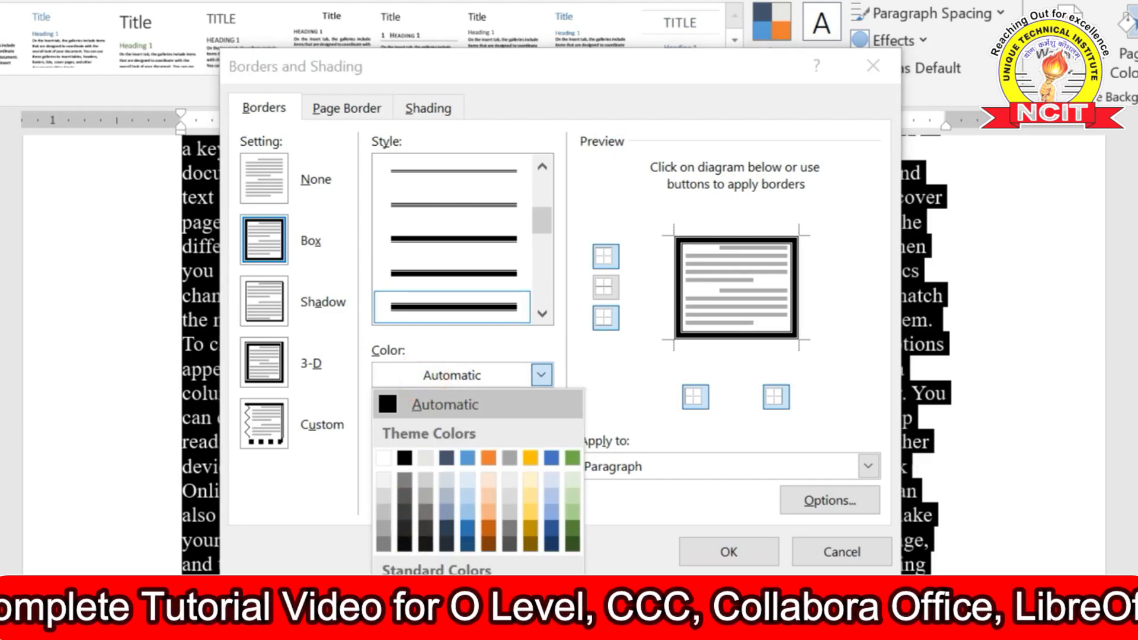
click(405, 590)
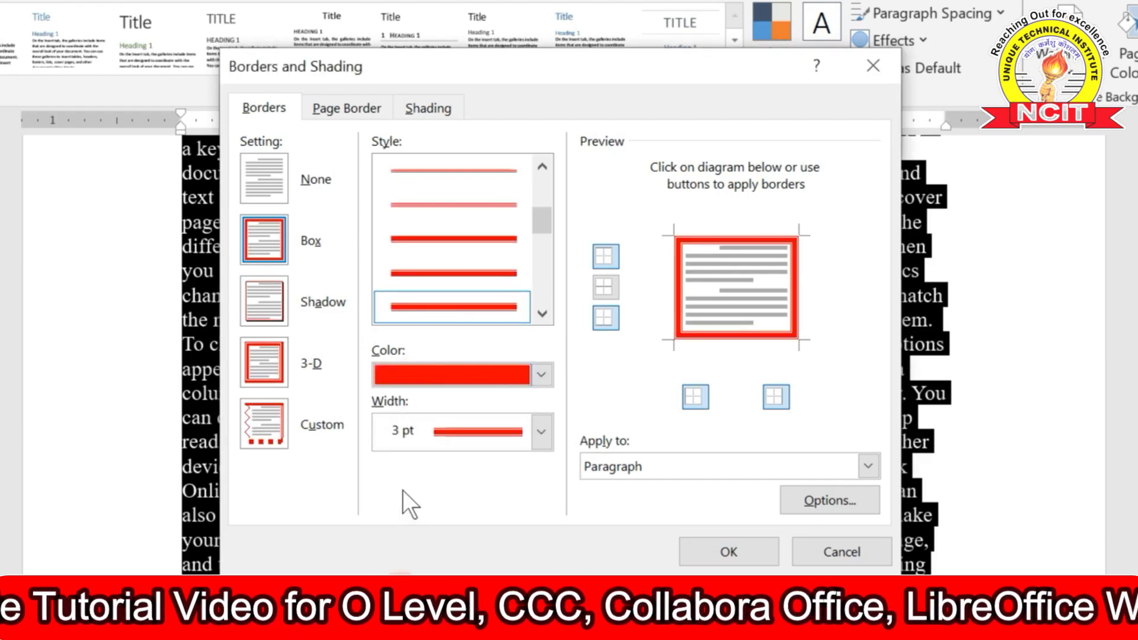
click(418, 431)
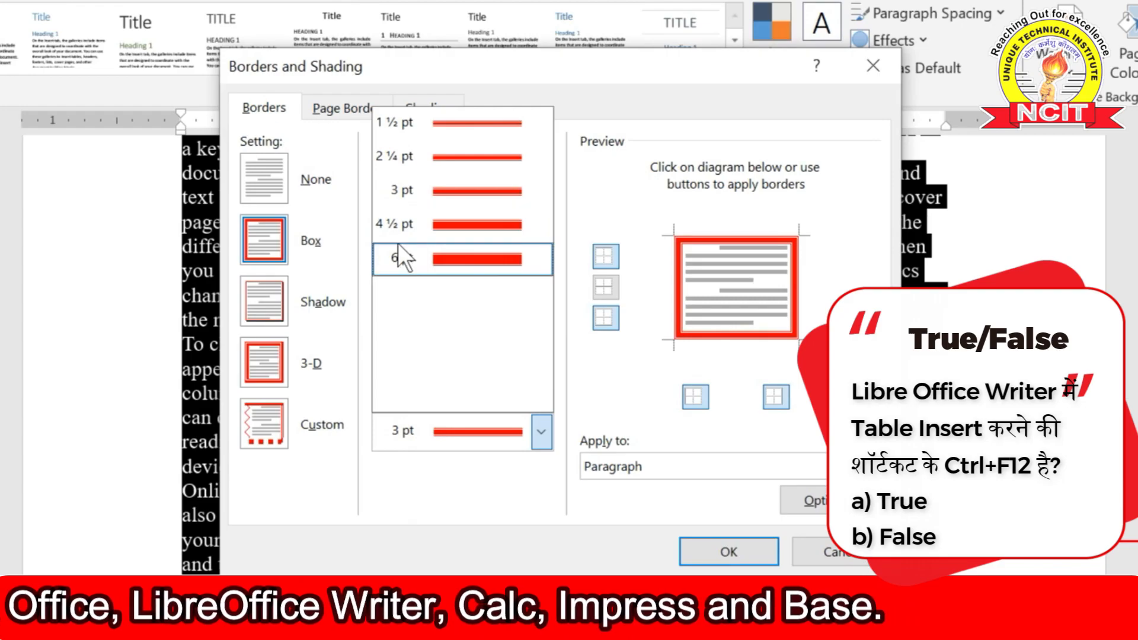
click(410, 184)
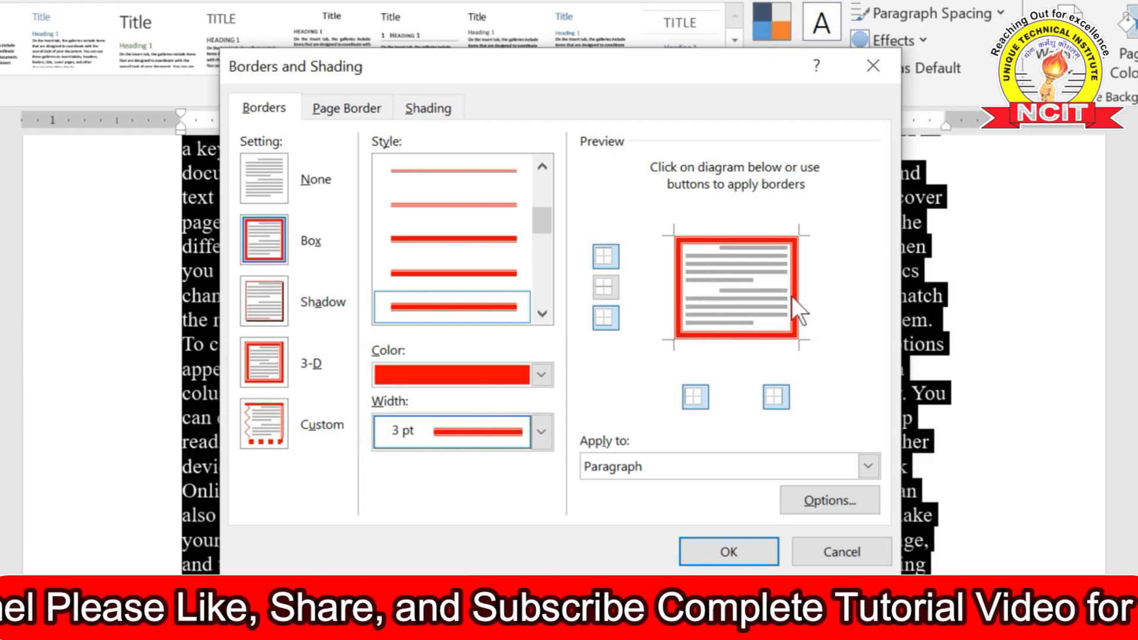
Step: Remove the left and right border lines, apply the border to the Paragraph, and check it in the document
click(696, 396)
click(779, 395)
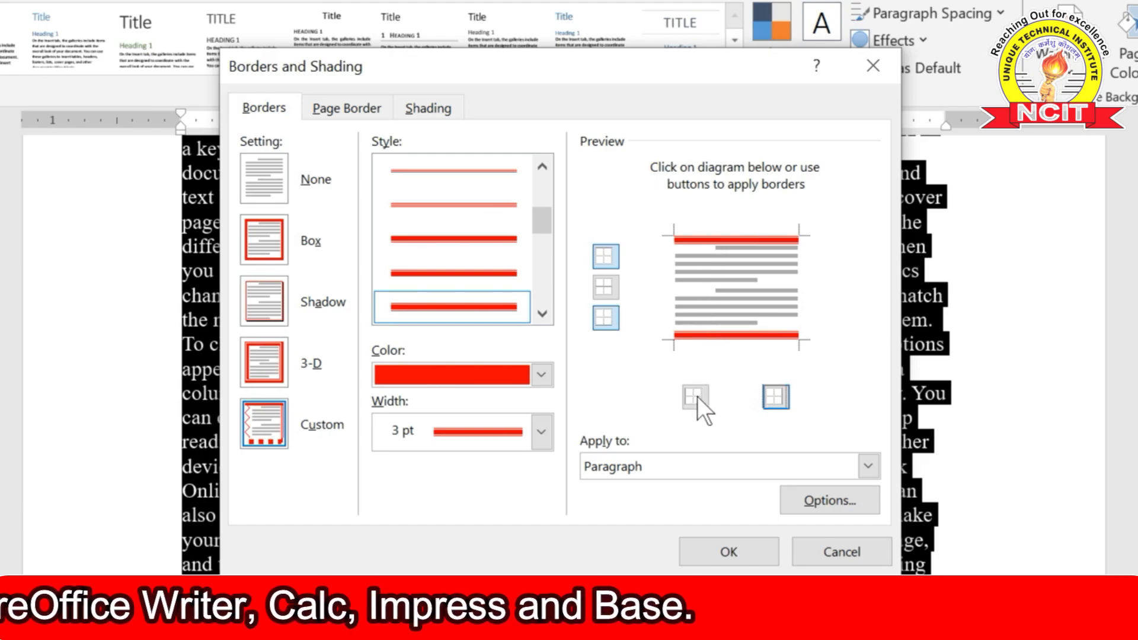
click(675, 465)
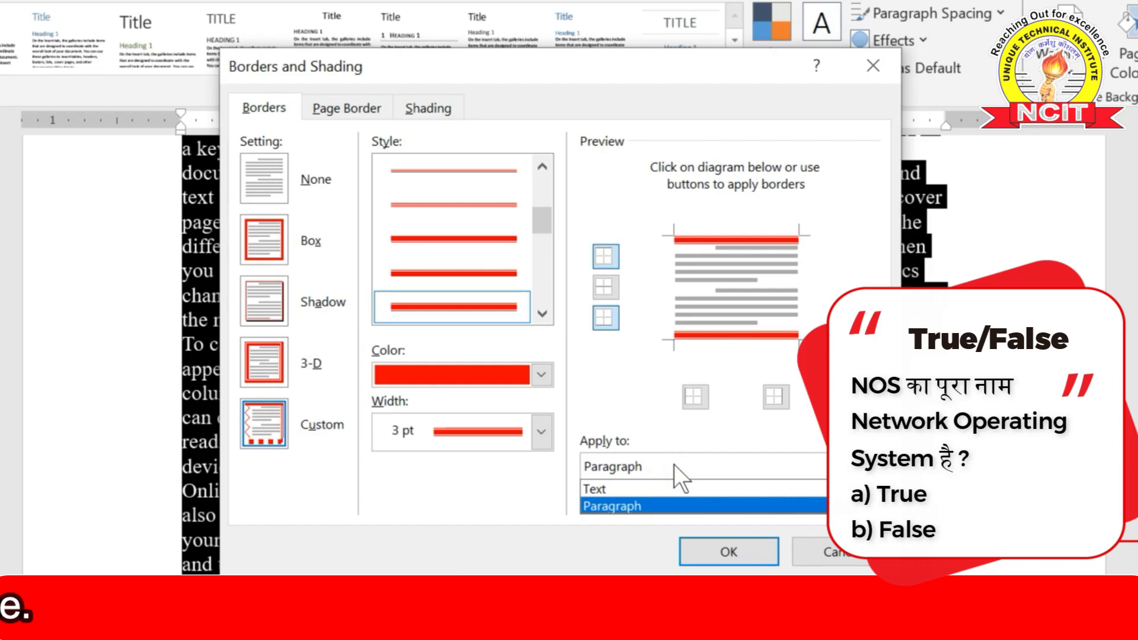
click(675, 464)
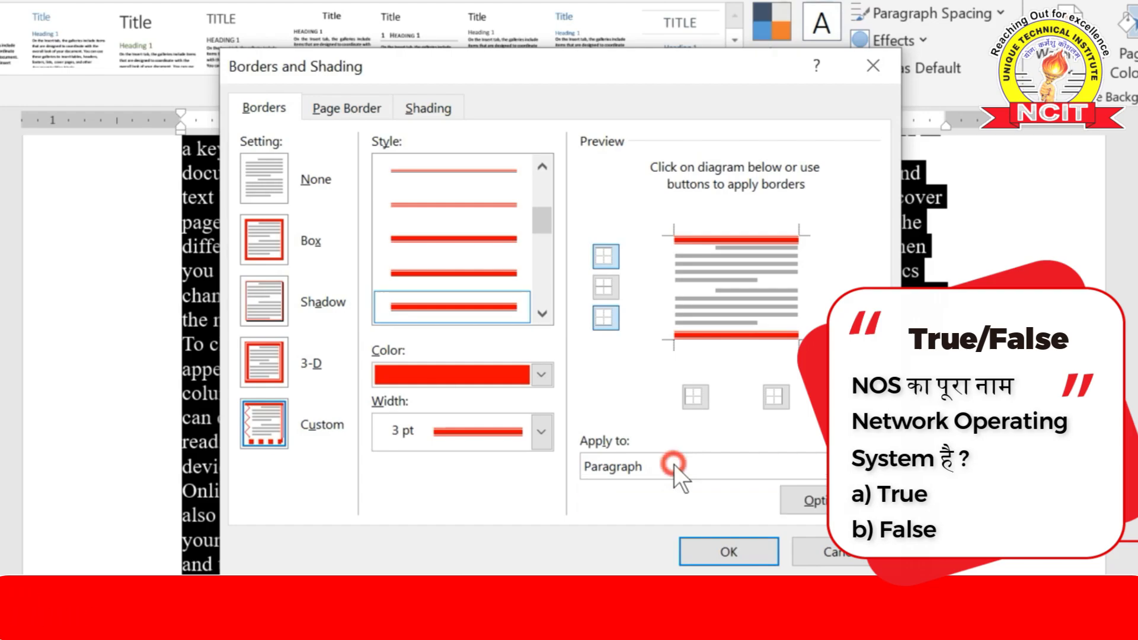
click(725, 552)
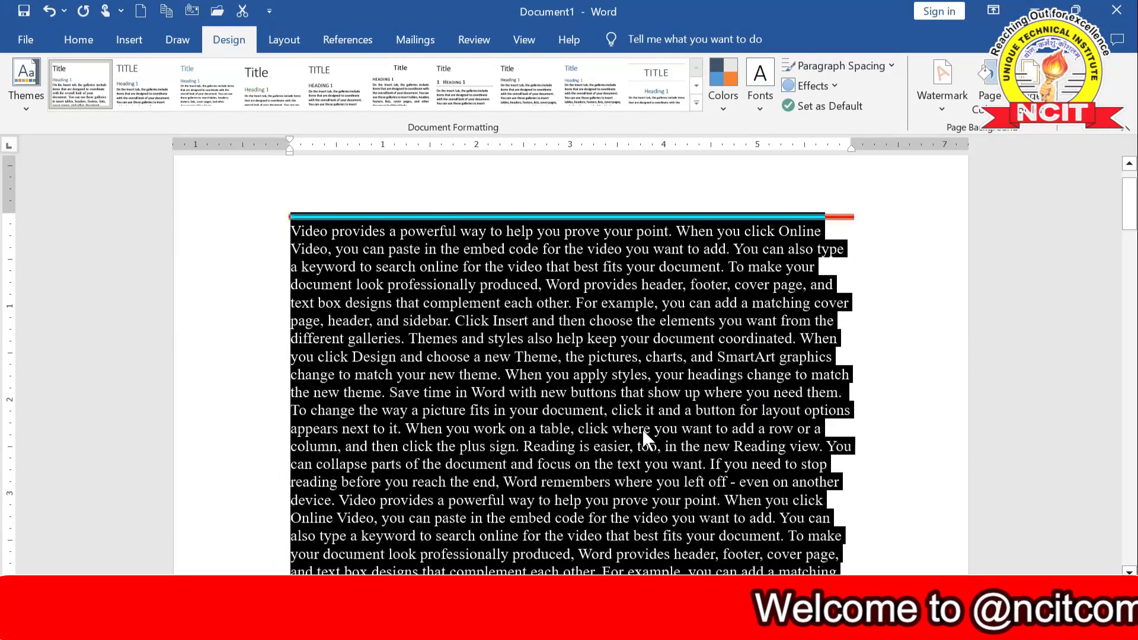
click(642, 428)
scroll(656, 436, down, 2)
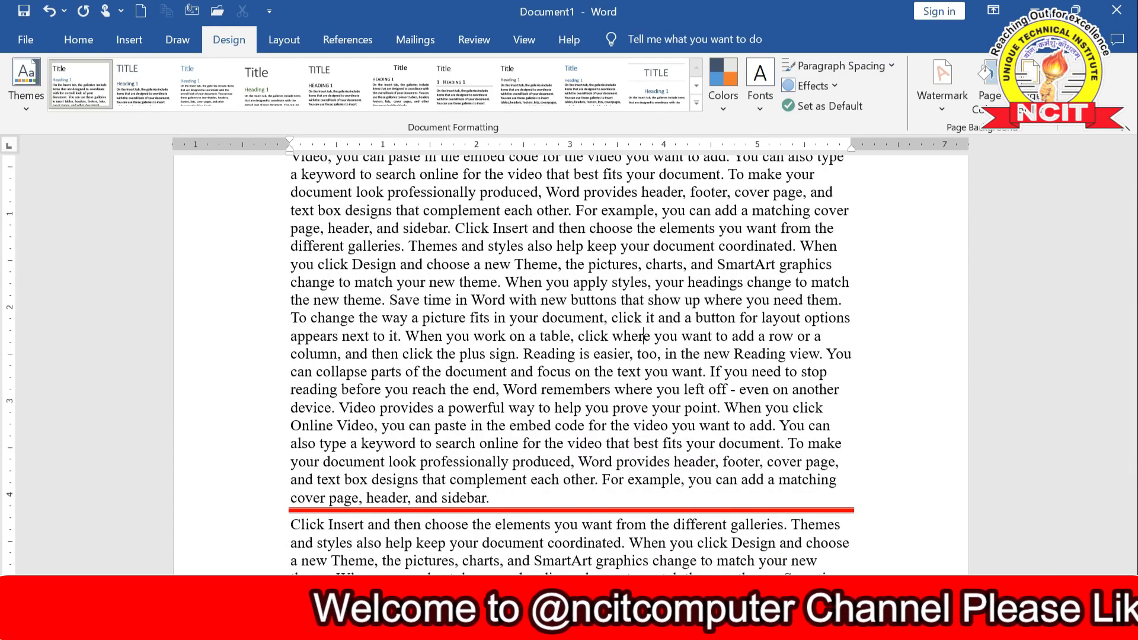
scroll(729, 447, down, 1)
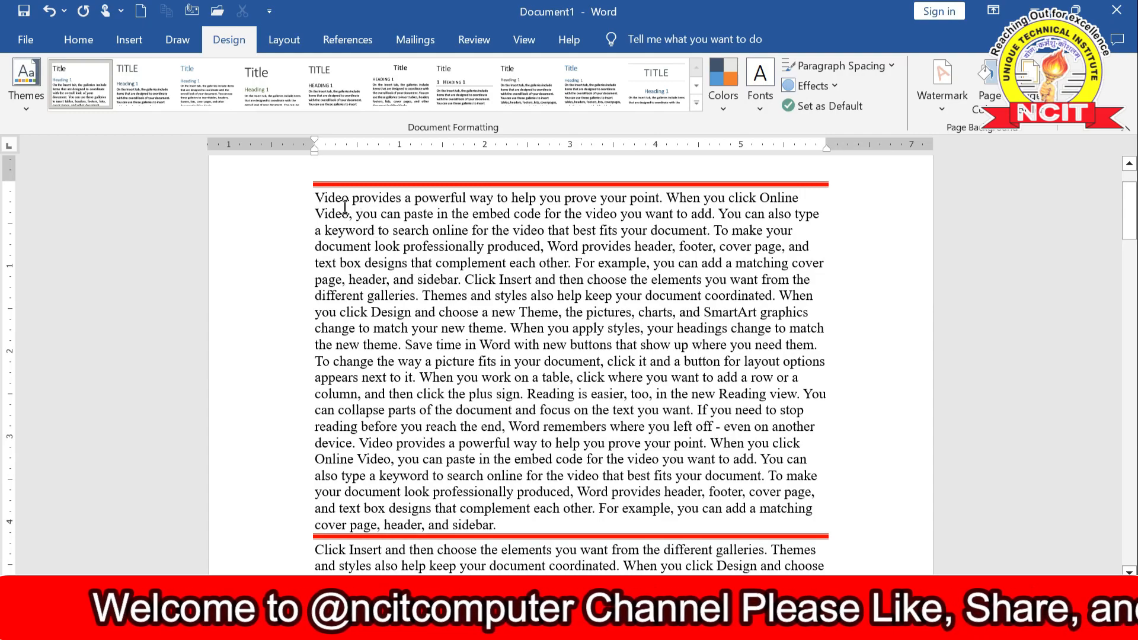
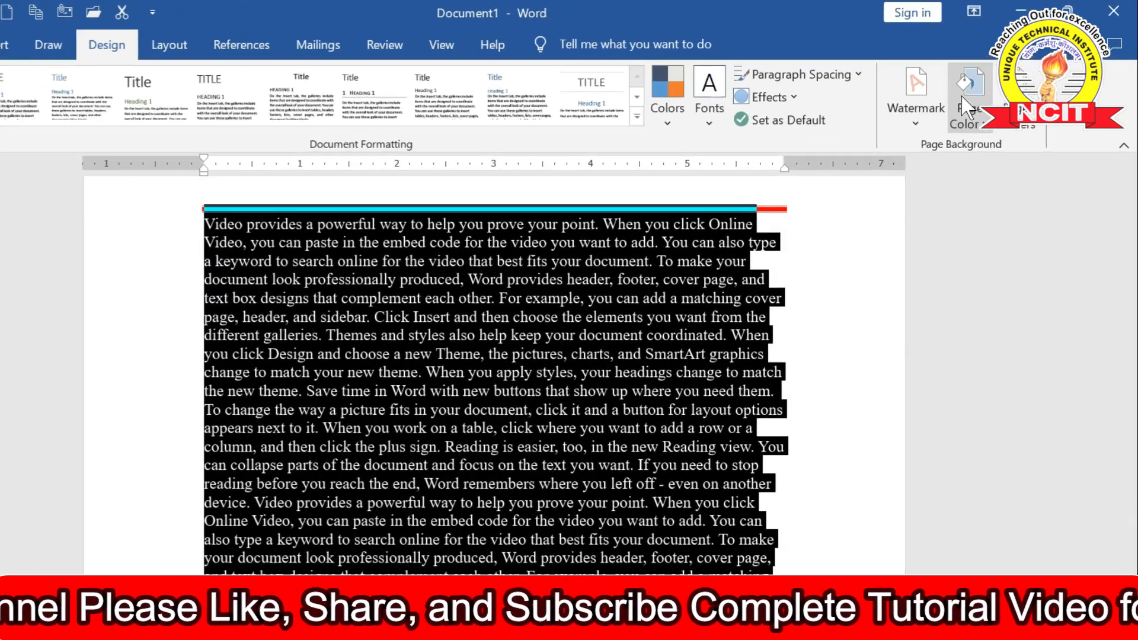
Step: Add the left and right border lines to the first paragraph so the red border surrounds it on all four sides
click(1013, 114)
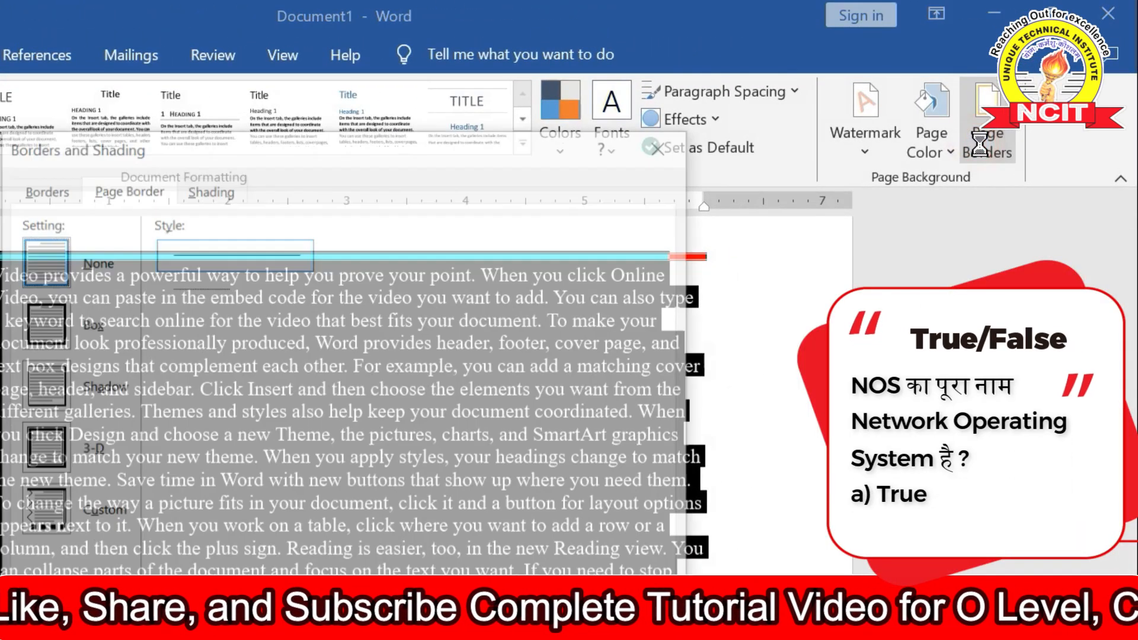
click(37, 195)
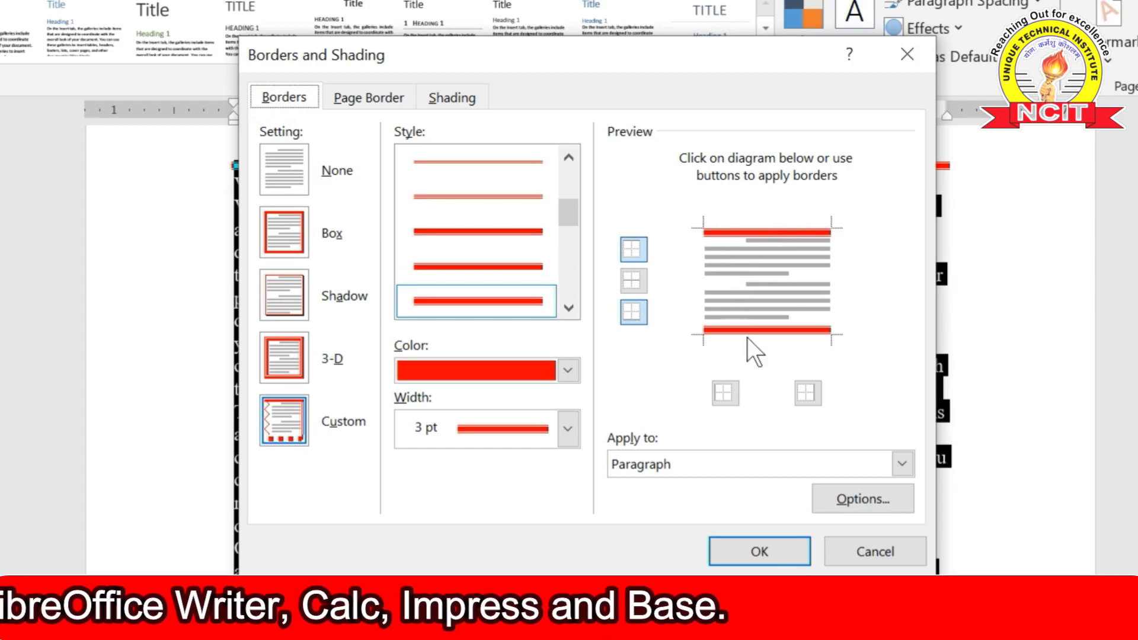
click(728, 393)
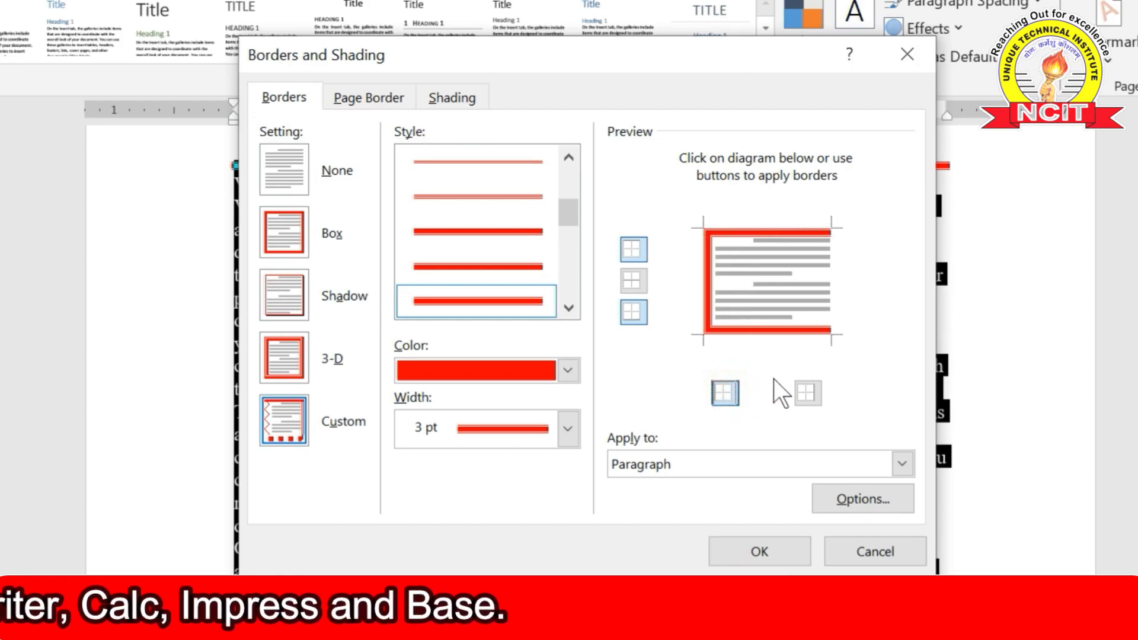
click(807, 386)
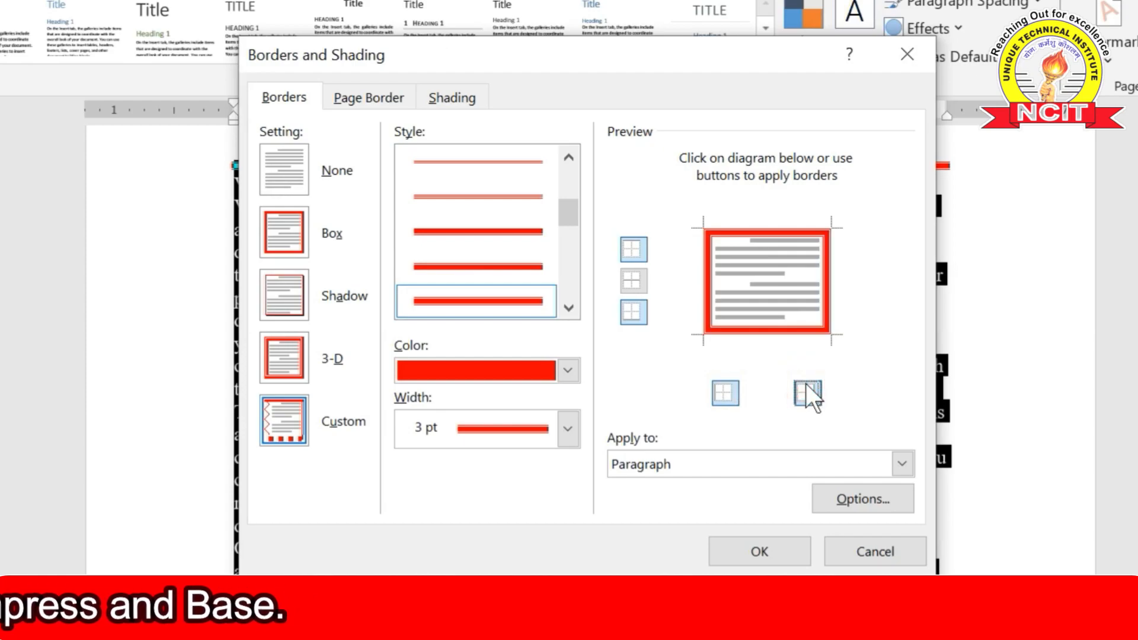
click(785, 549)
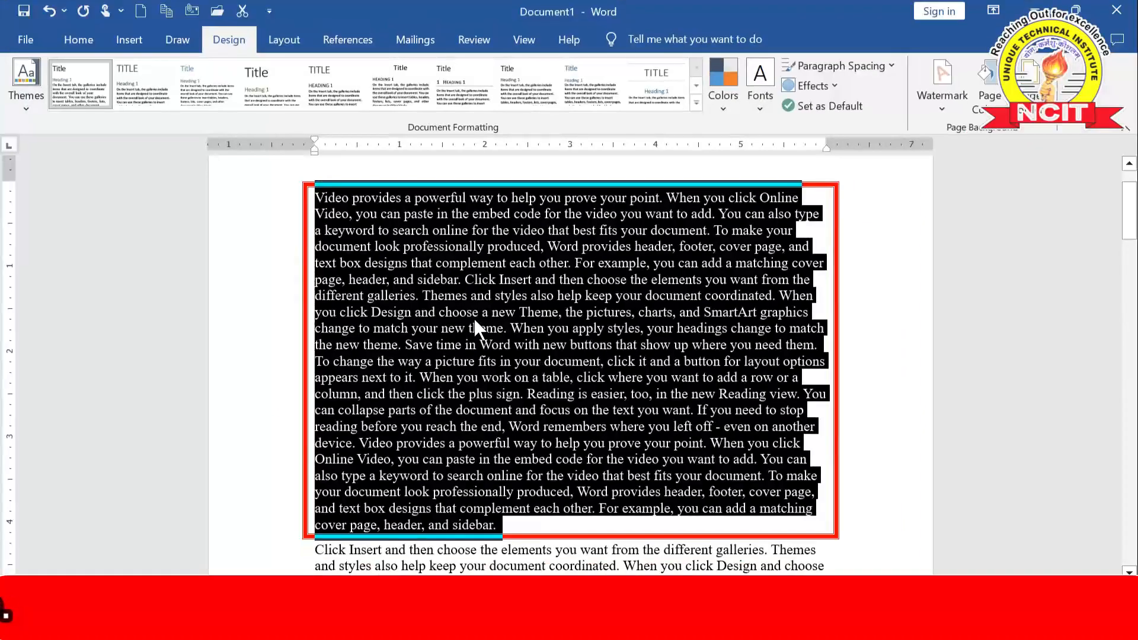
click(468, 311)
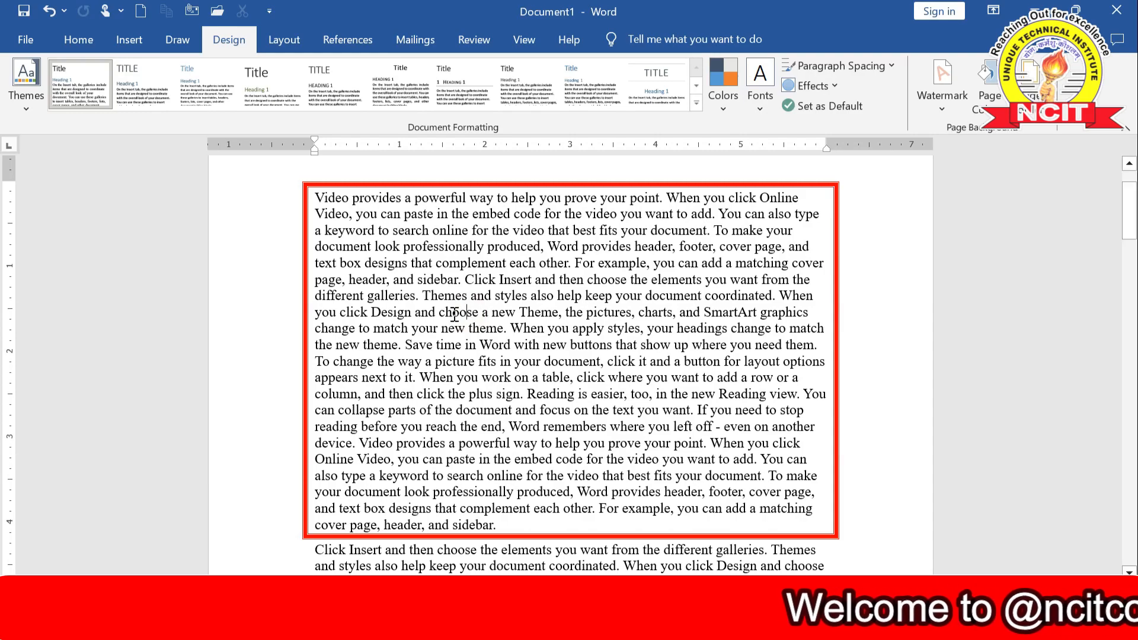
Step: Insert paragraph breaks before "When you work on a table" and before "text box designs" to separate that block of text
click(322, 199)
scroll(321, 199, down, 7)
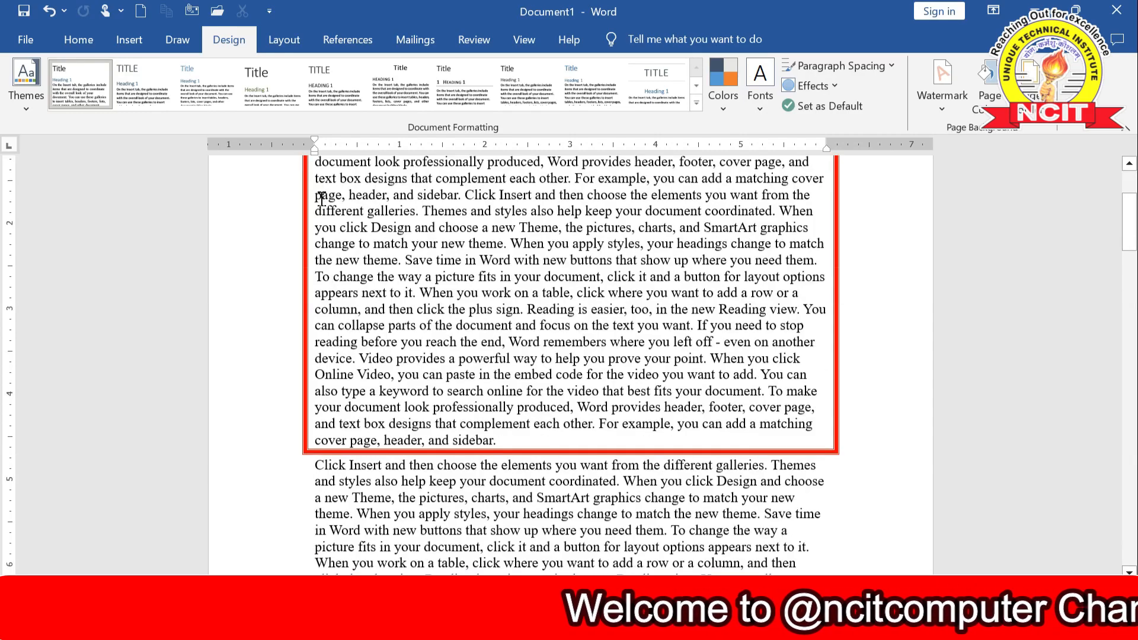
scroll(358, 303, down, 1)
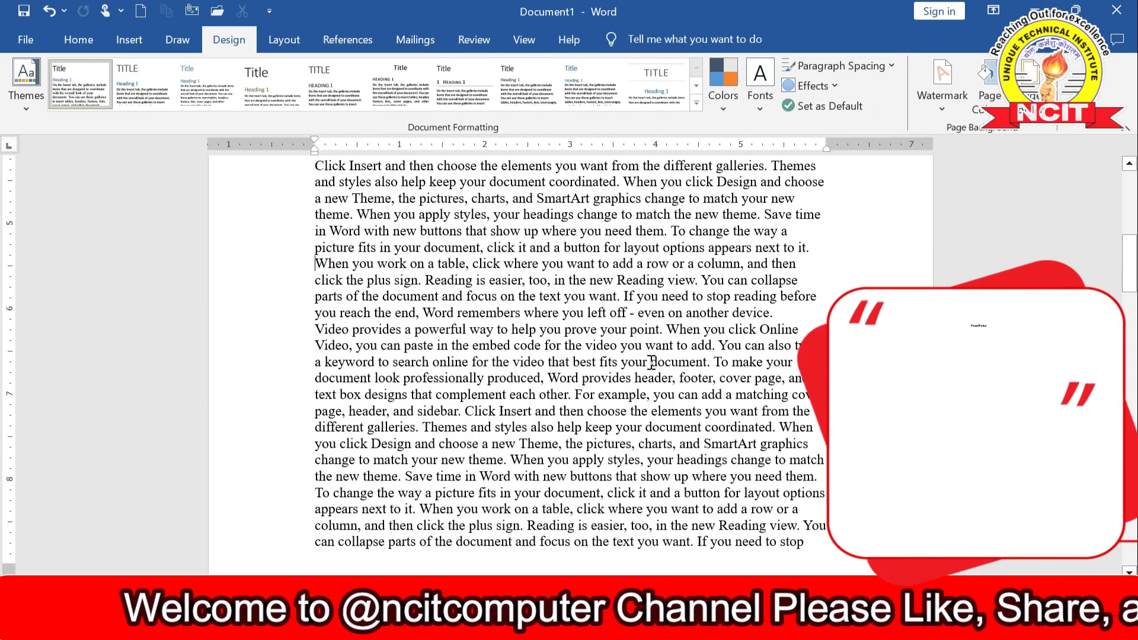
key(Return)
key(Return)
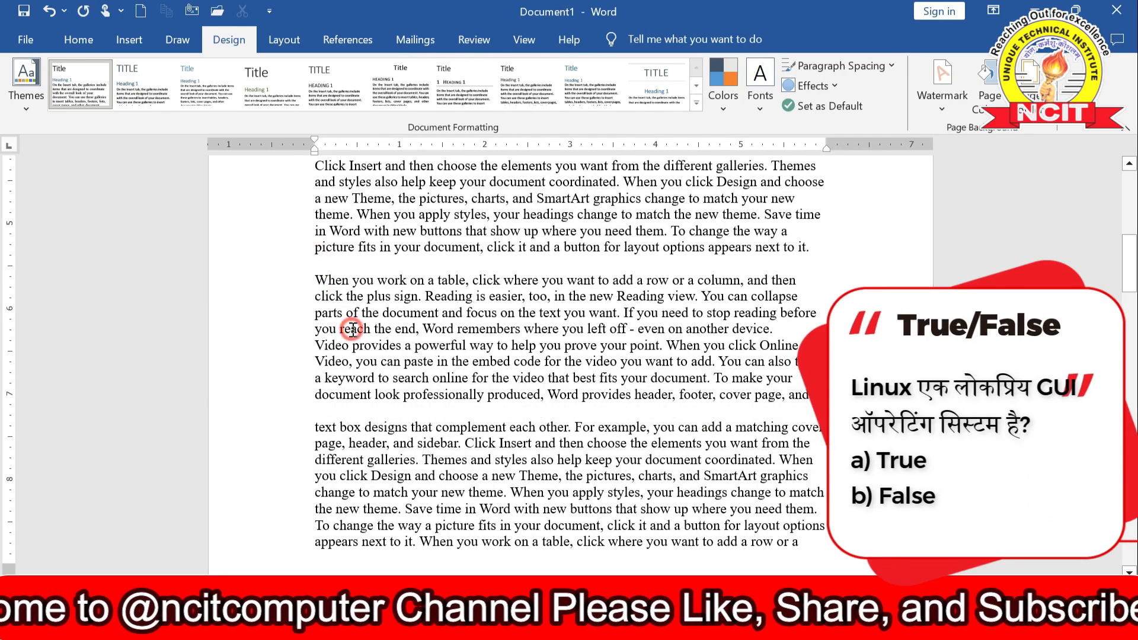
Step: Select the text block starting with "When you work on a table" and choose a Shadow paragraph border for it
drag(316, 280, 810, 396)
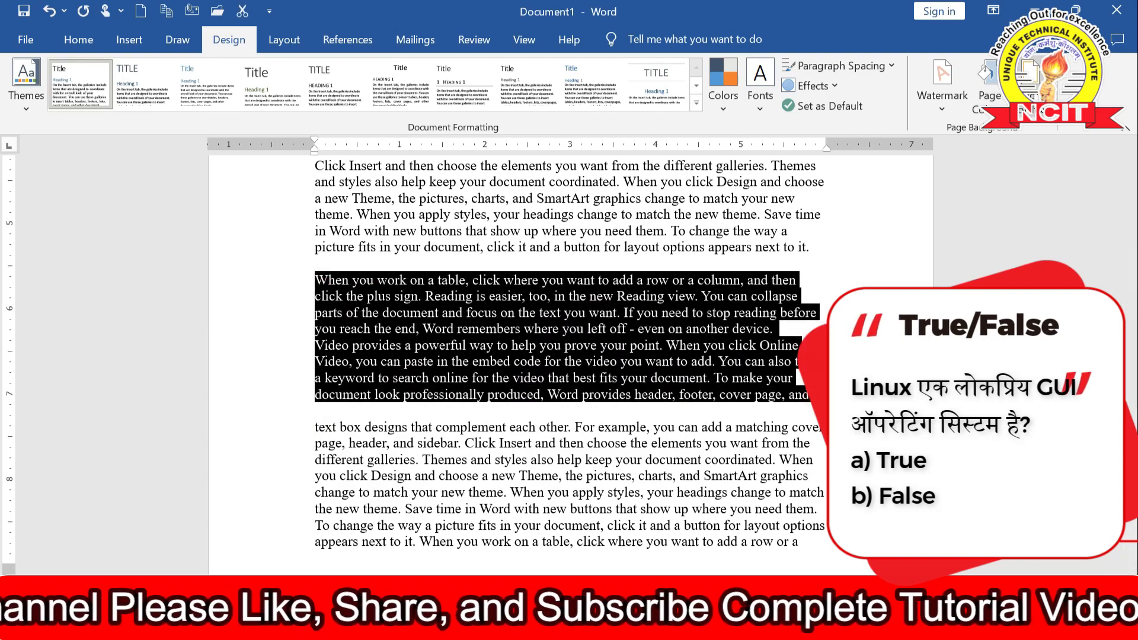
click(989, 83)
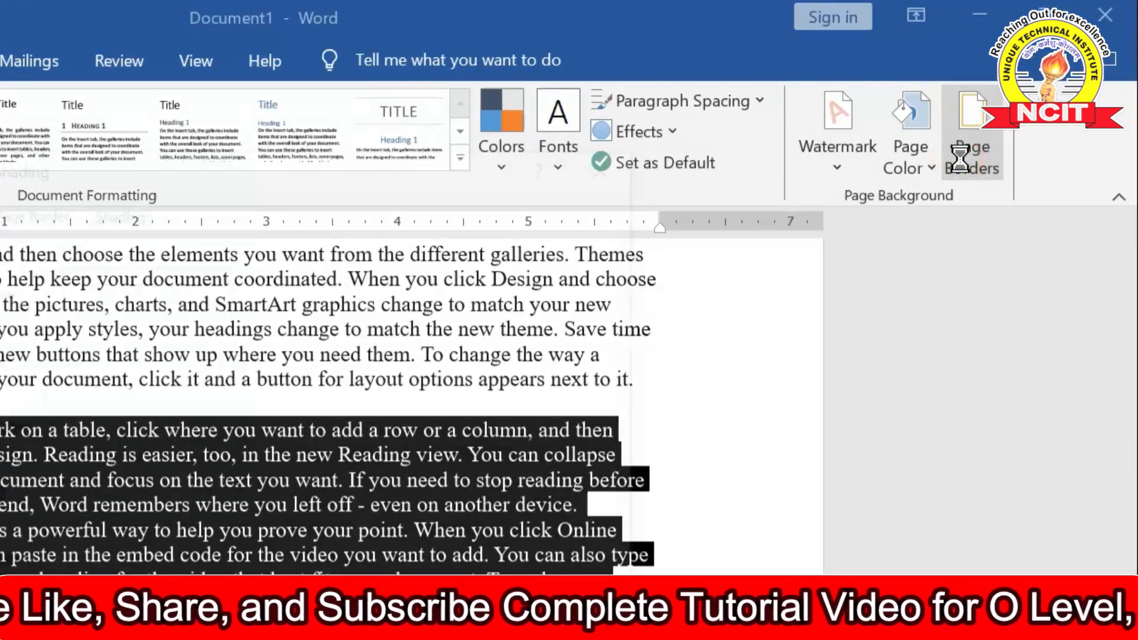
click(989, 86)
click(241, 61)
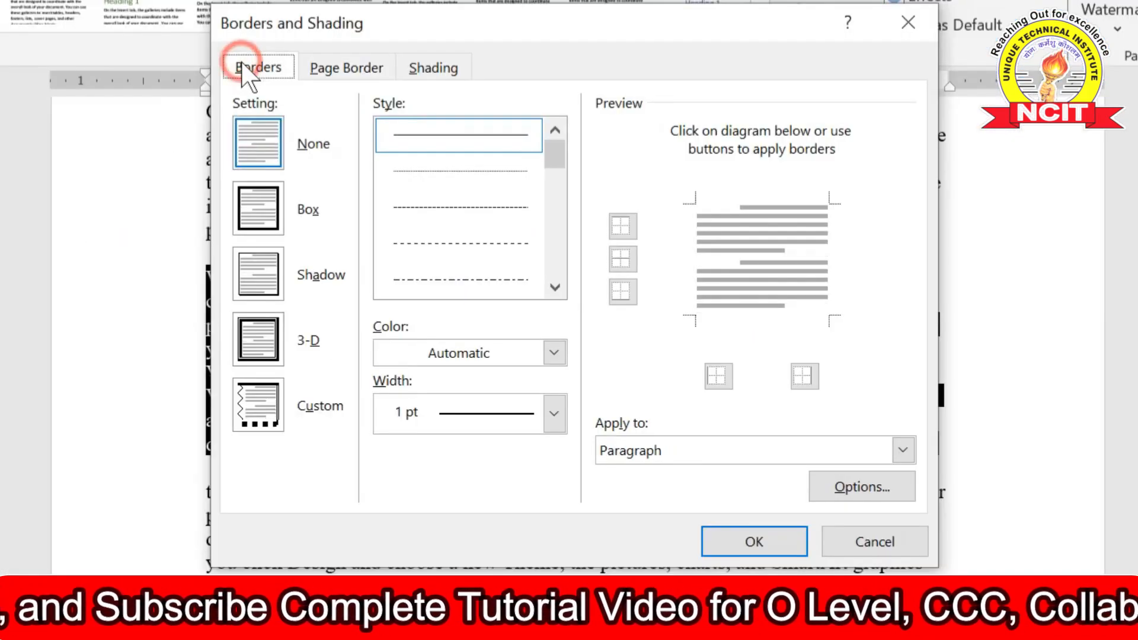
click(250, 268)
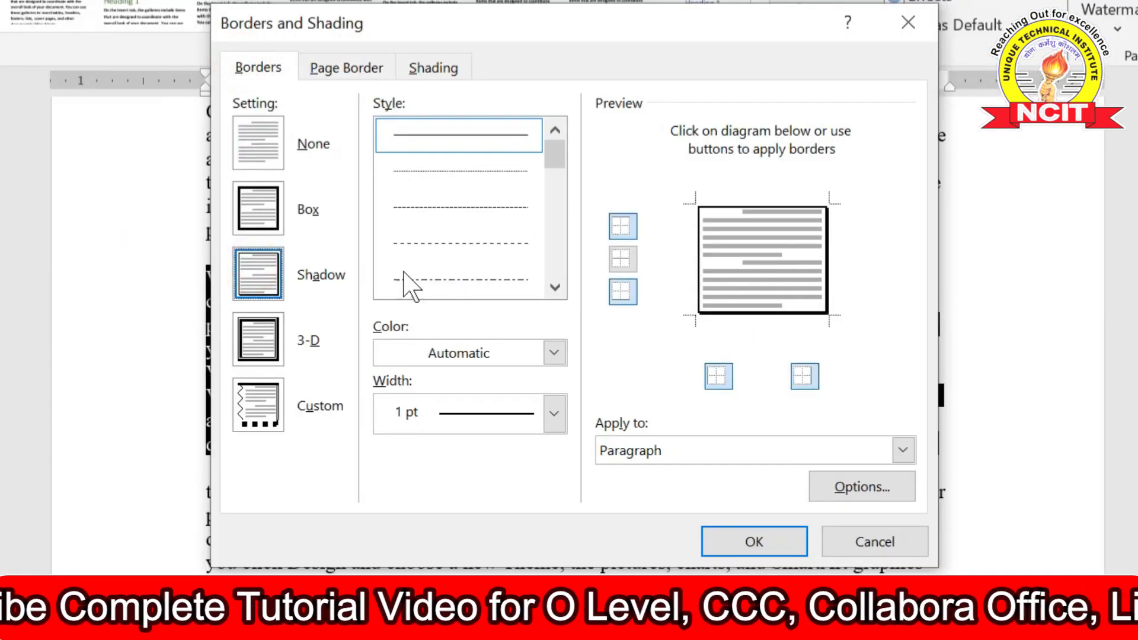
Step: Give the shadow border a thick-thin double line style in blue, apply it to the selected block, and check it in the document
click(554, 288)
click(555, 287)
click(554, 287)
click(554, 287)
click(513, 256)
click(497, 351)
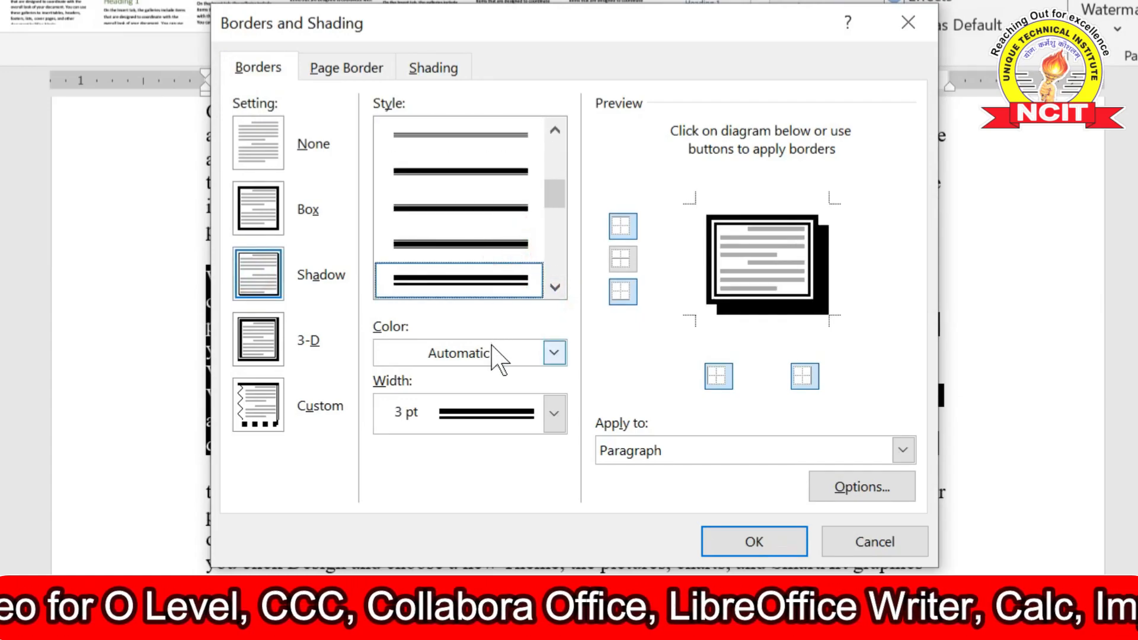
click(565, 442)
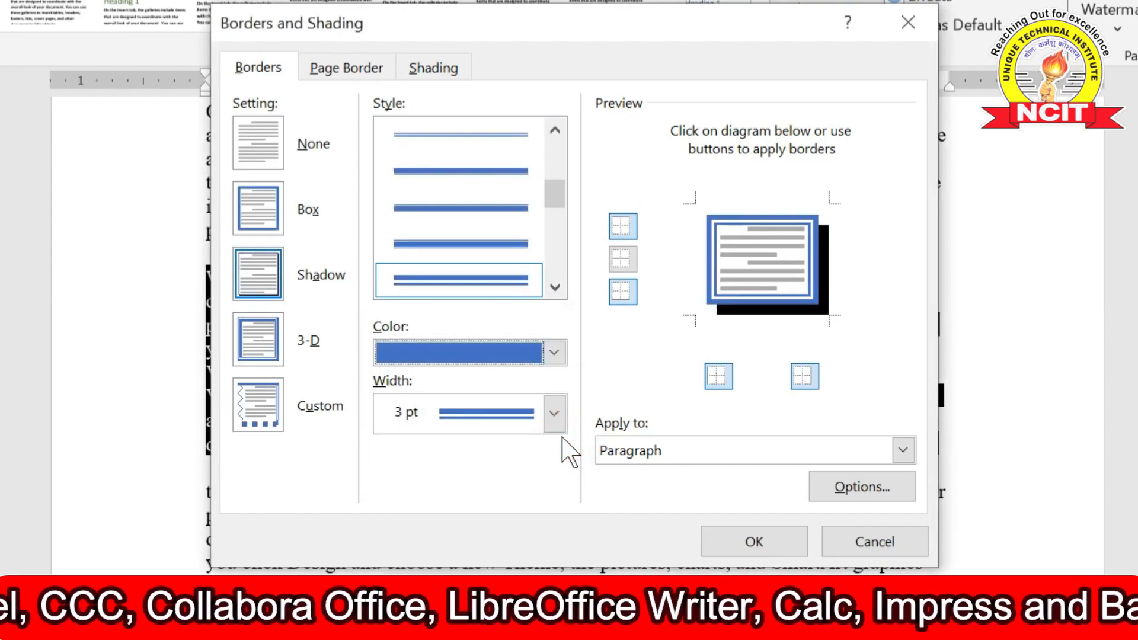
click(733, 541)
click(679, 559)
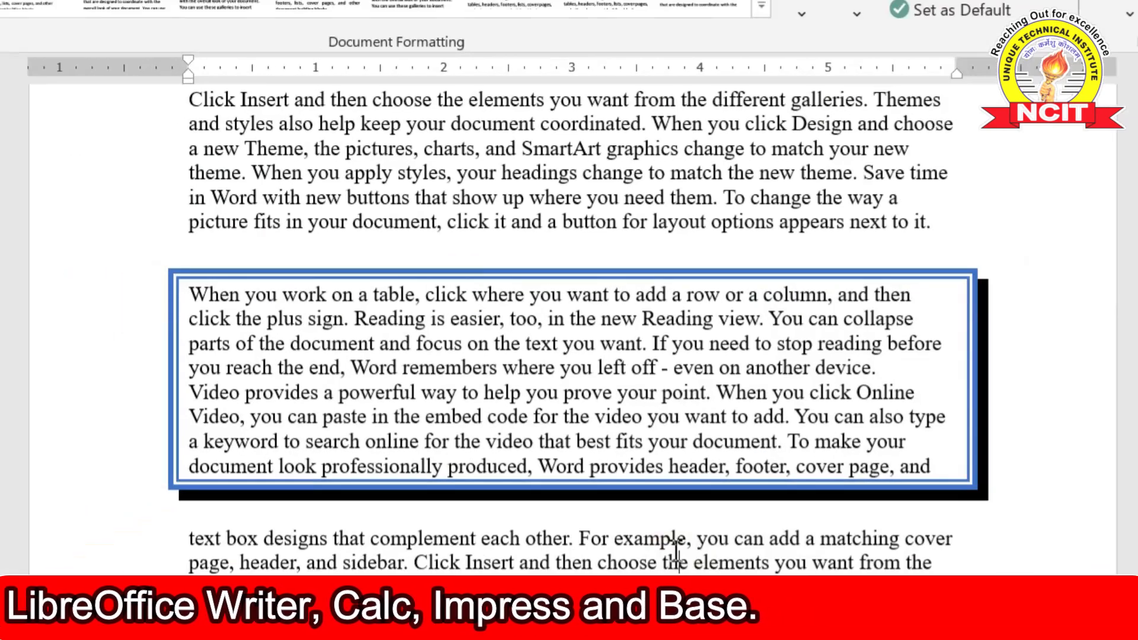
scroll(509, 341, up, 3)
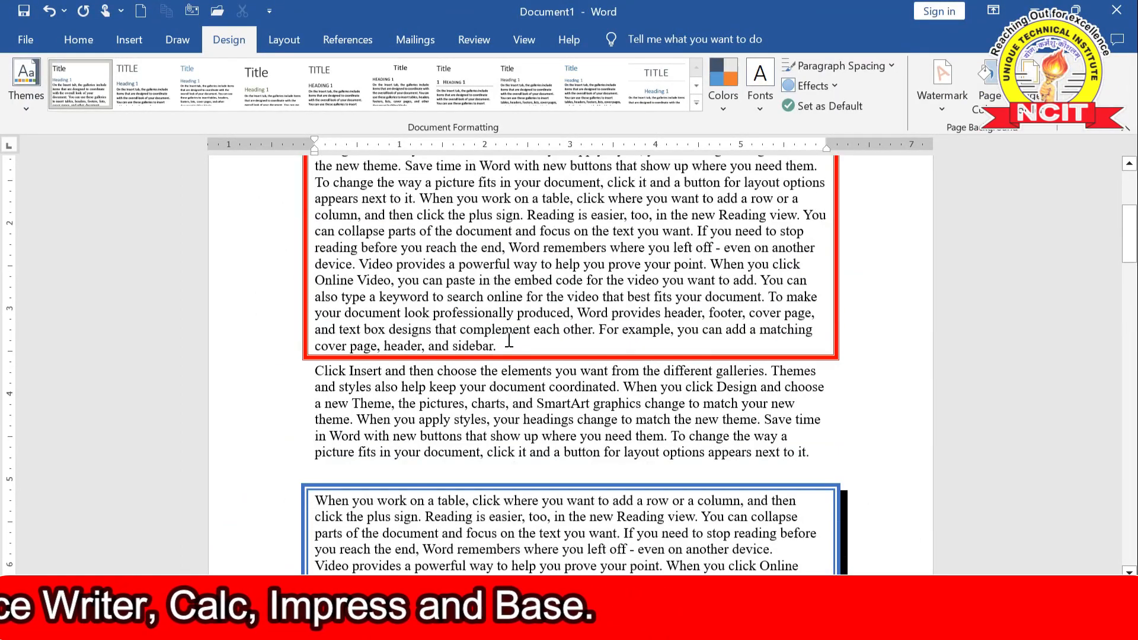
scroll(509, 340, up, 3)
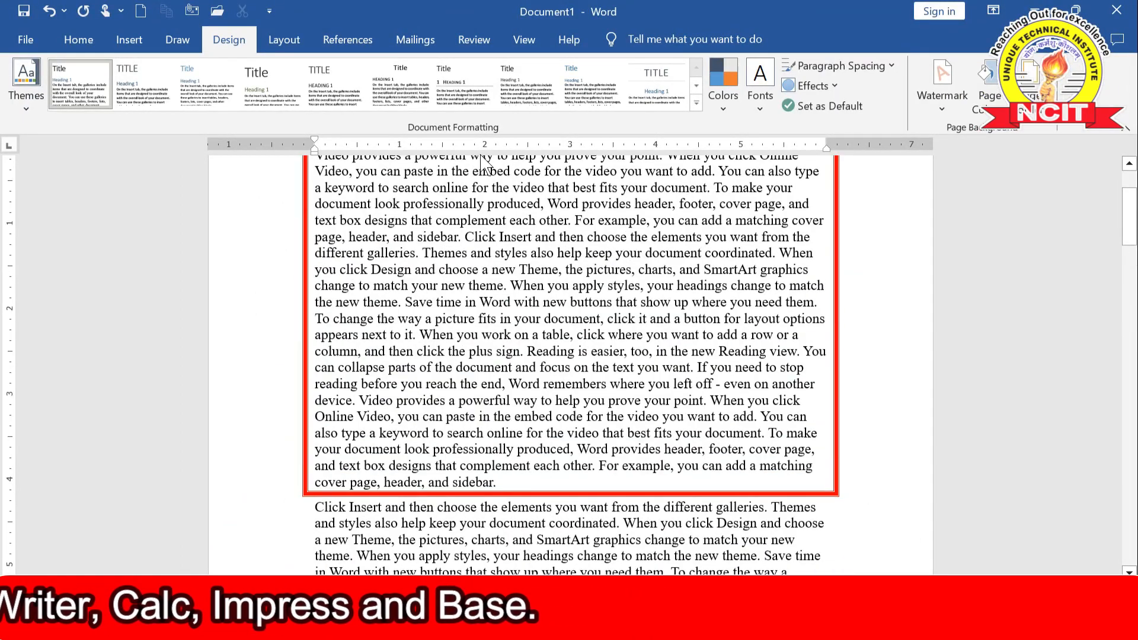
scroll(666, 394, down, 10)
scroll(666, 394, up, 3)
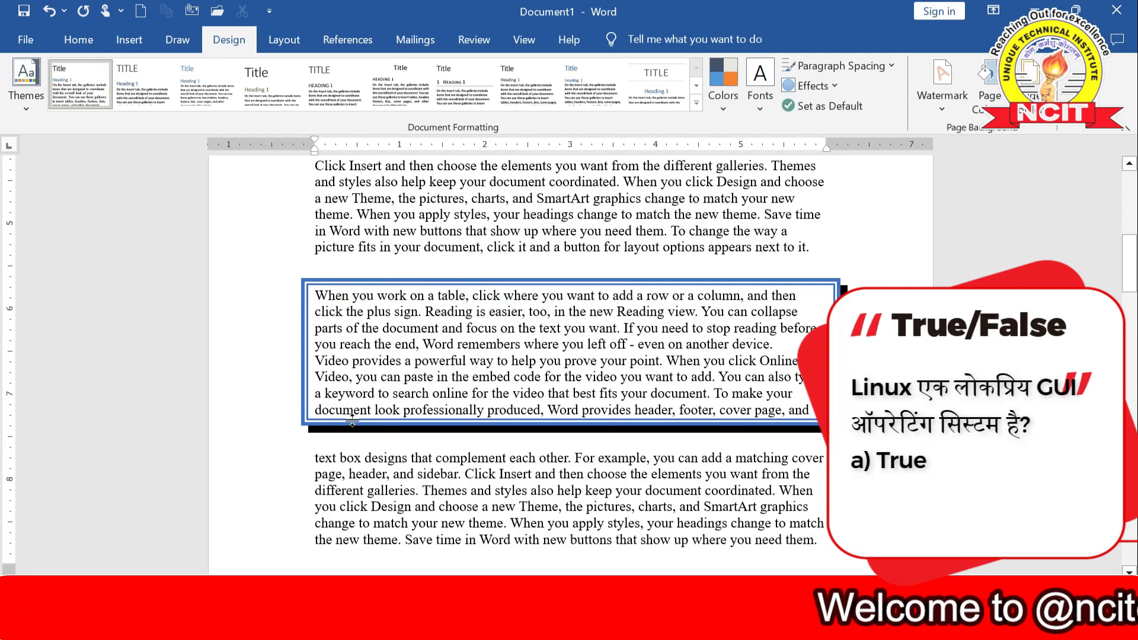
Step: Remove the blue shadow border from the "When you work on a table" block by setting its border to None
drag(318, 294, 810, 422)
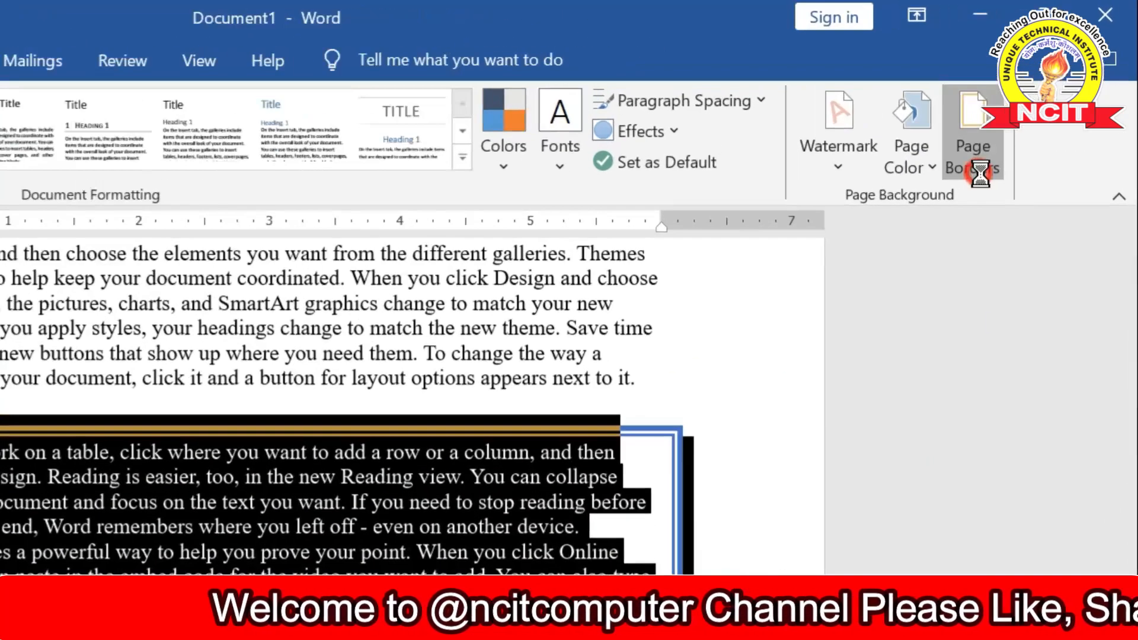
click(1035, 114)
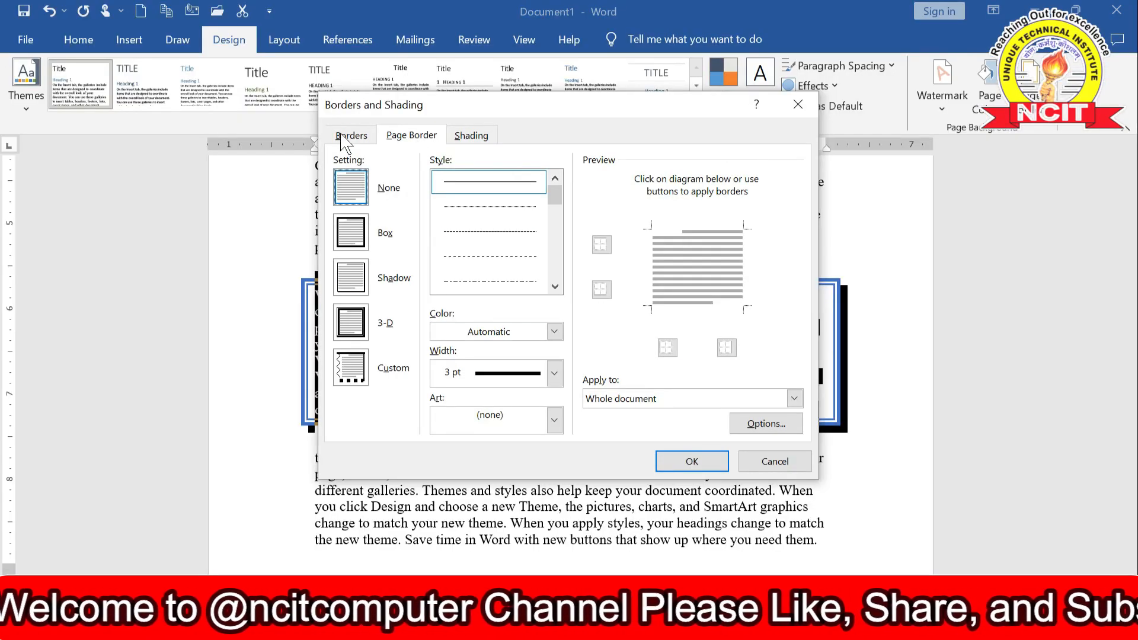
click(350, 136)
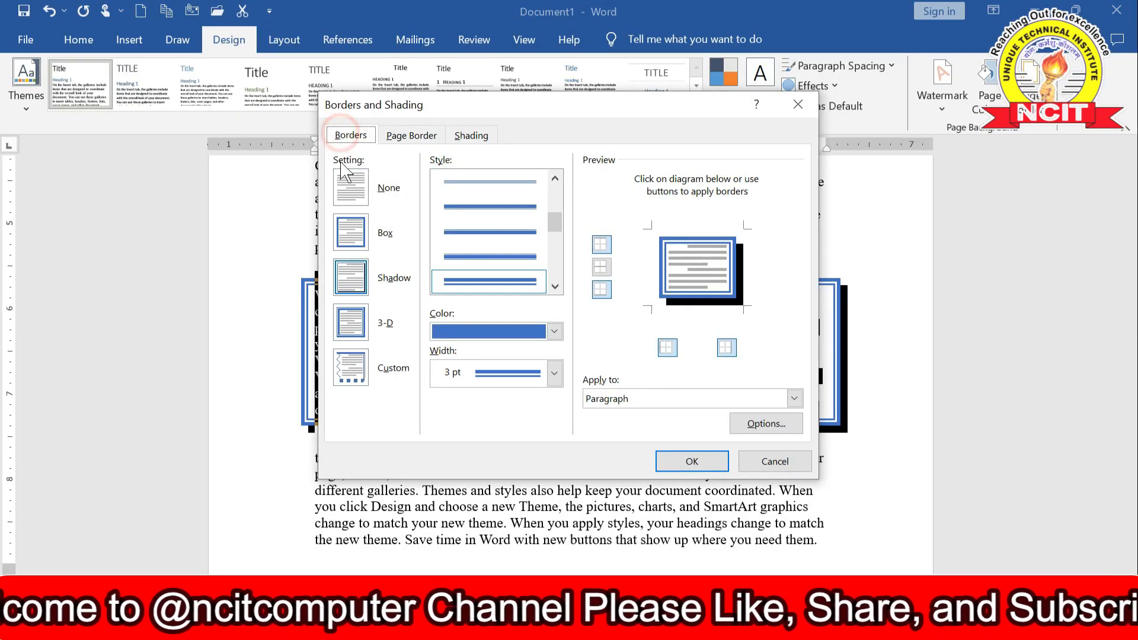
click(350, 188)
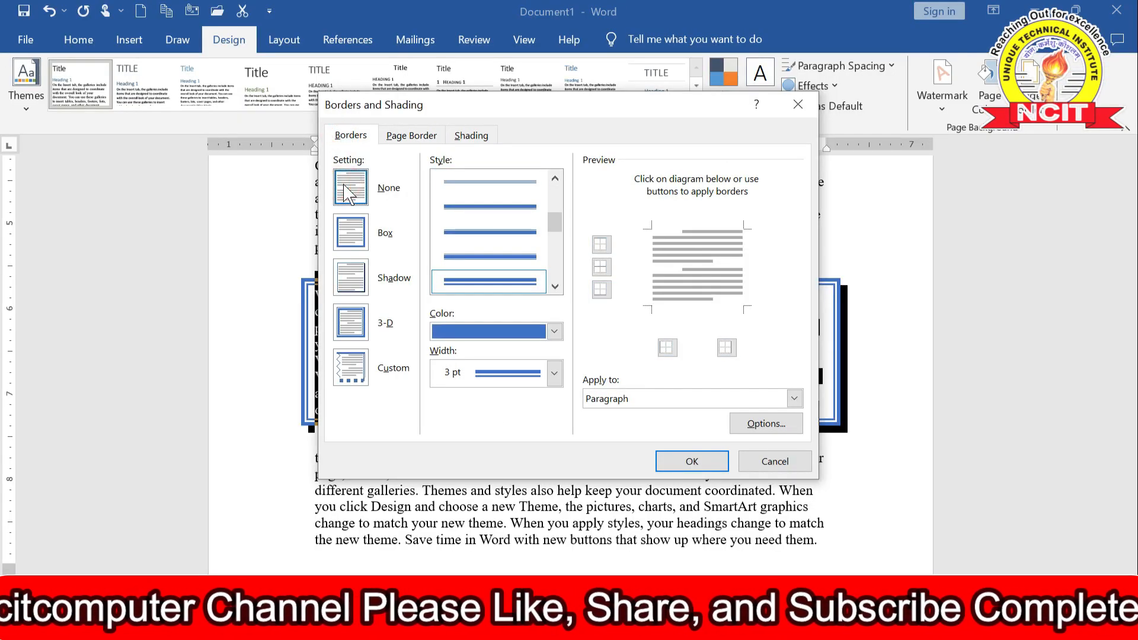
click(703, 461)
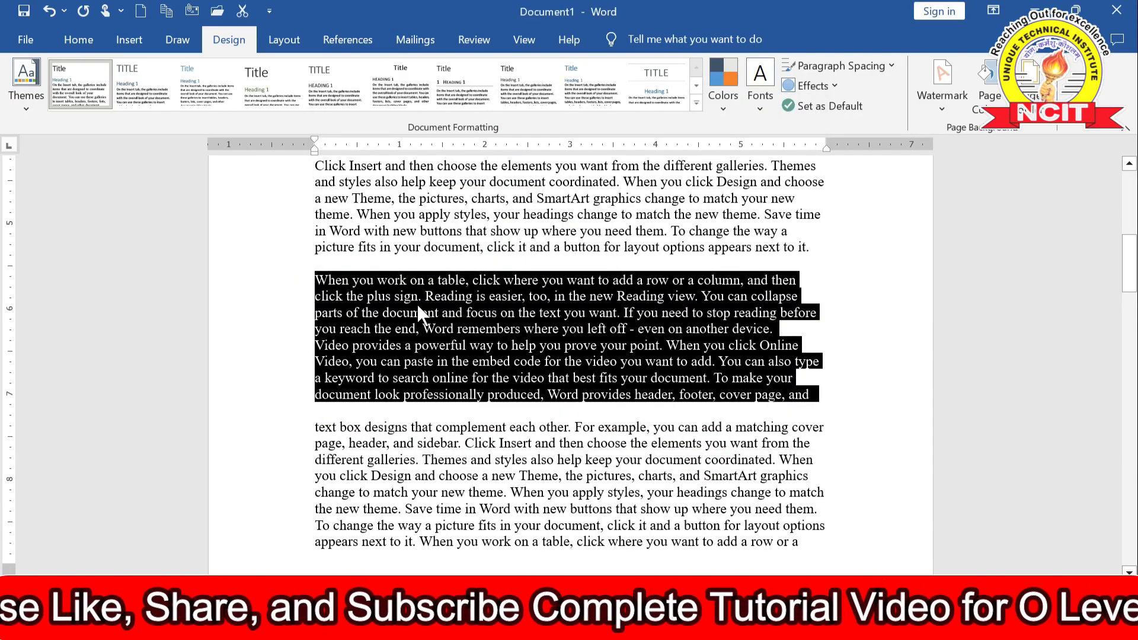
Step: Compare the paragraph and page border settings, and choose the Shadow setting for the page border
scroll(408, 301, up, 1)
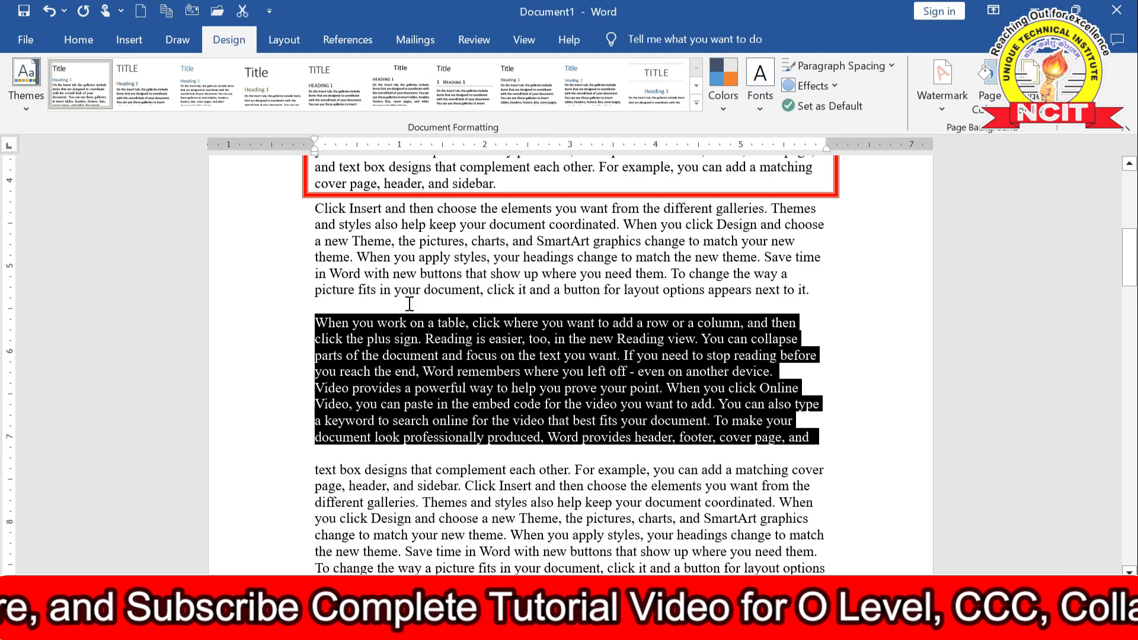
scroll(409, 304, up, 6)
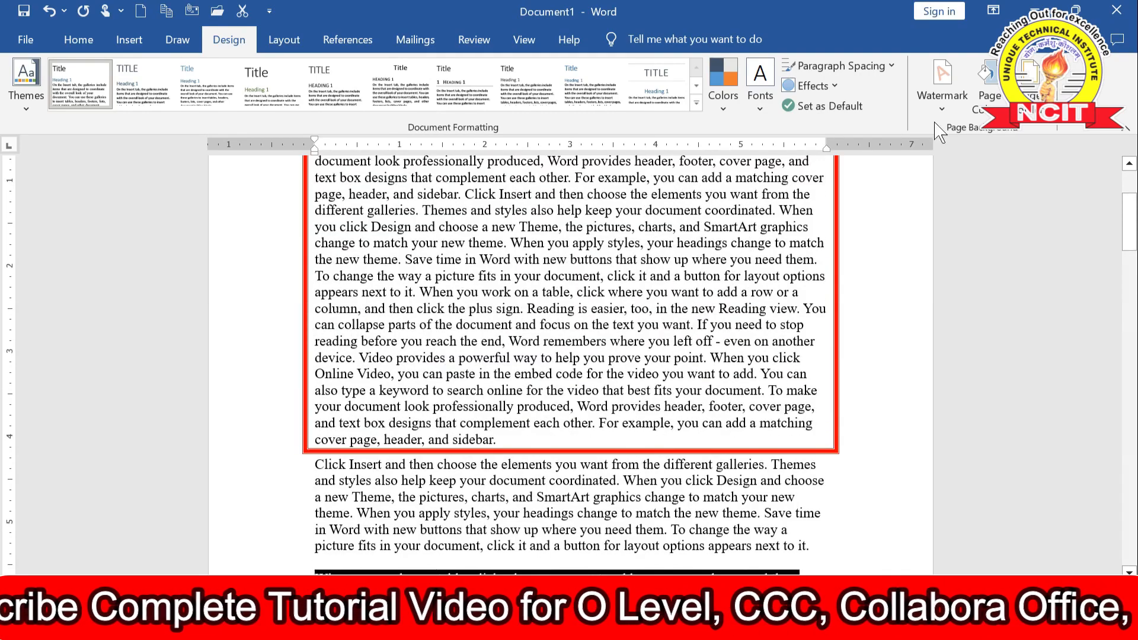
click(1033, 88)
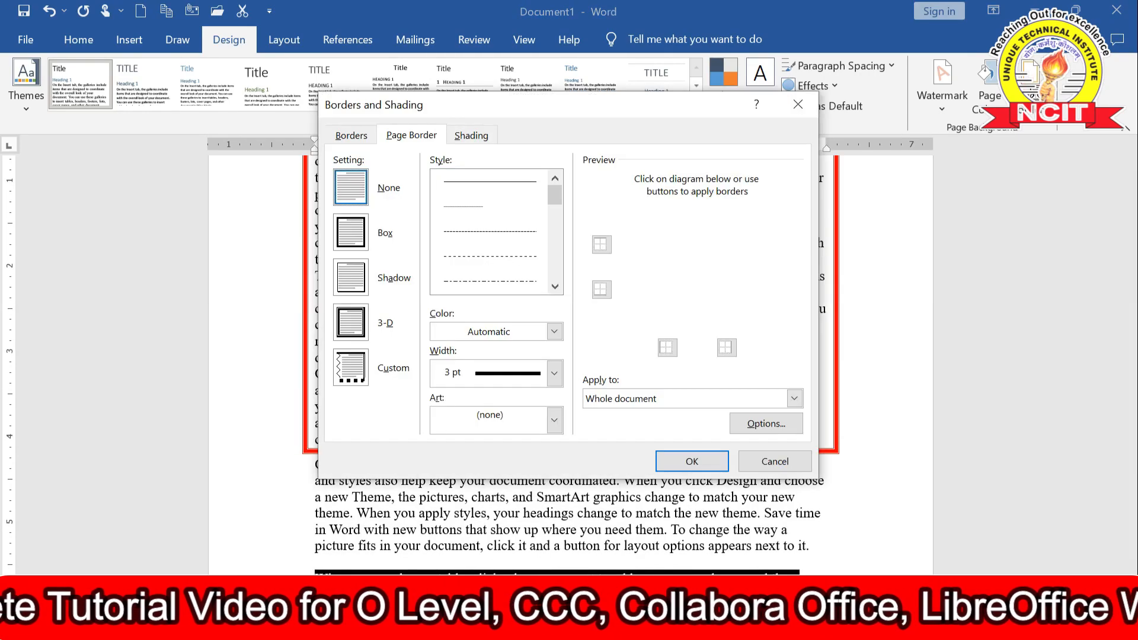
click(356, 136)
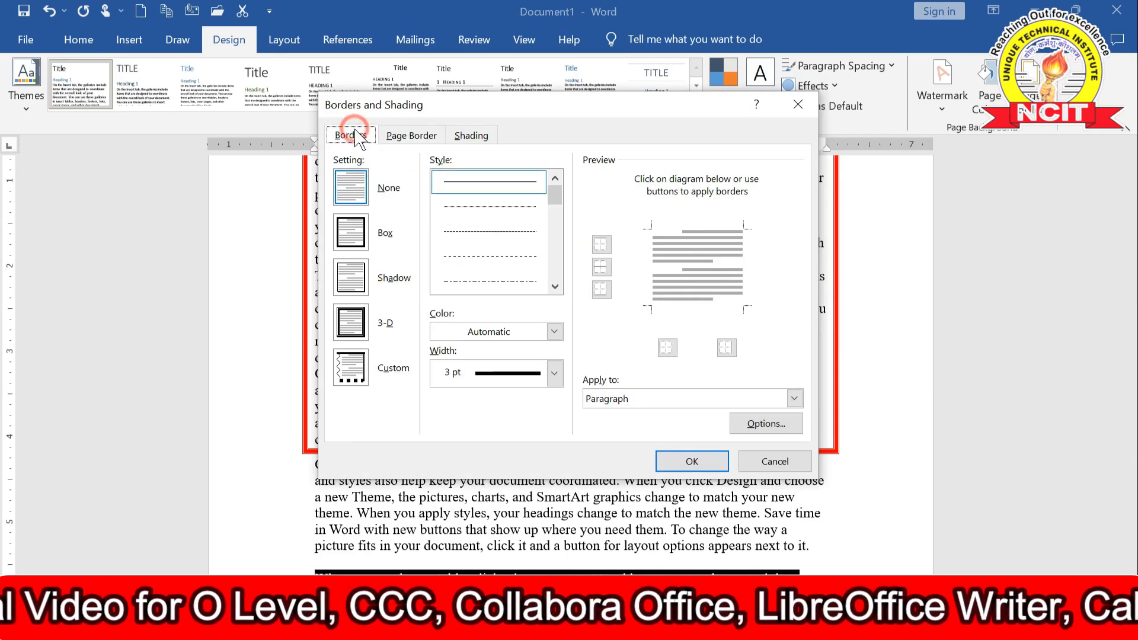
click(403, 137)
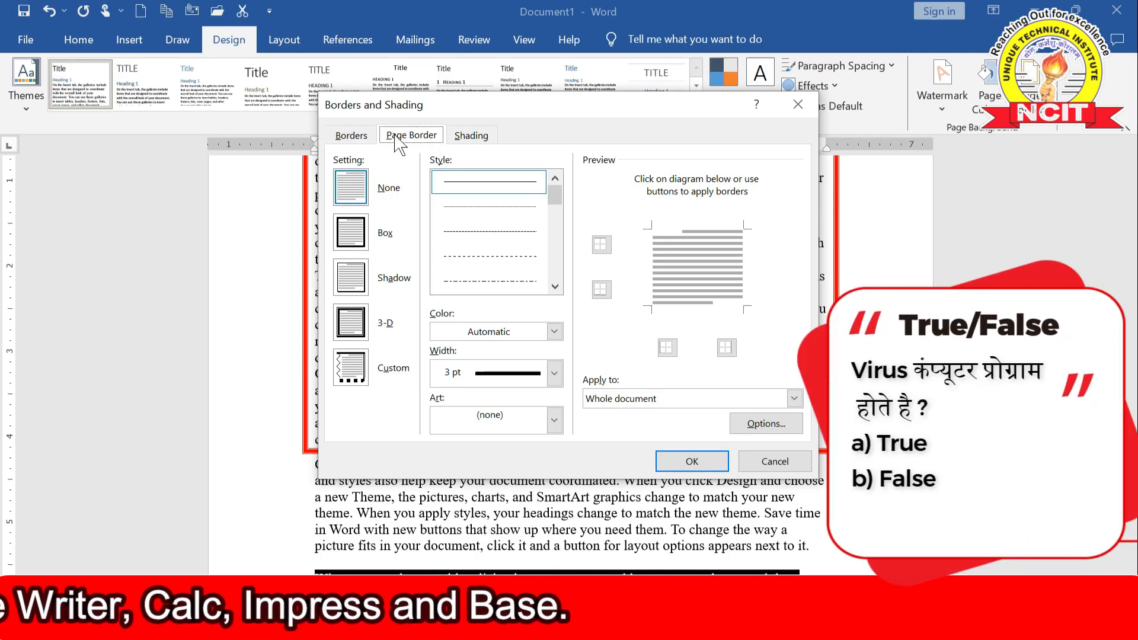
click(354, 136)
click(399, 138)
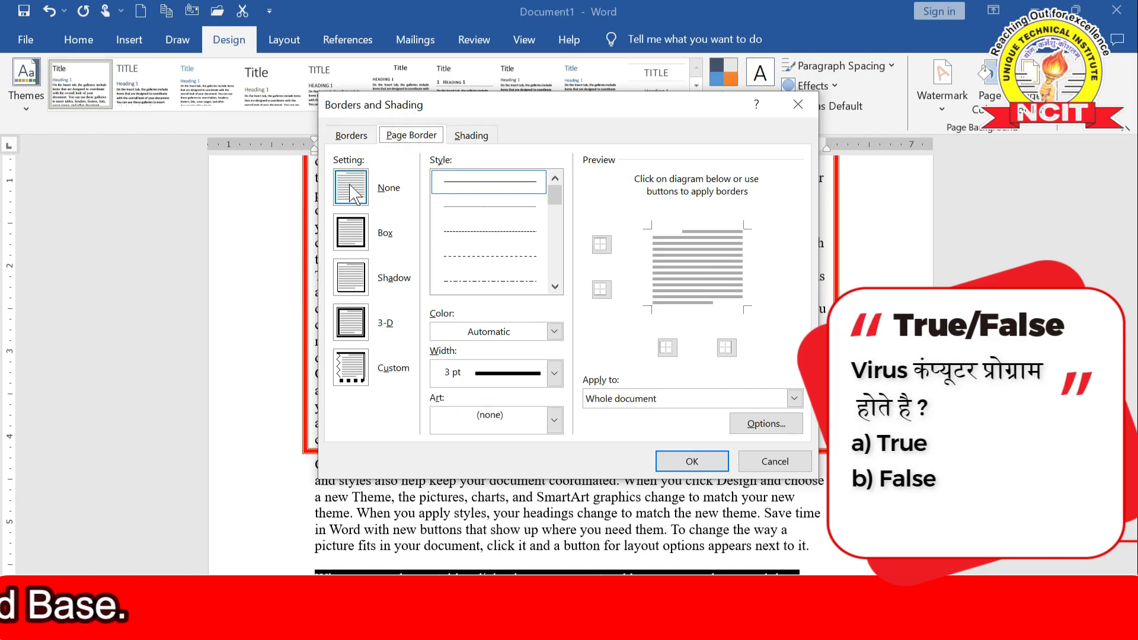
click(354, 276)
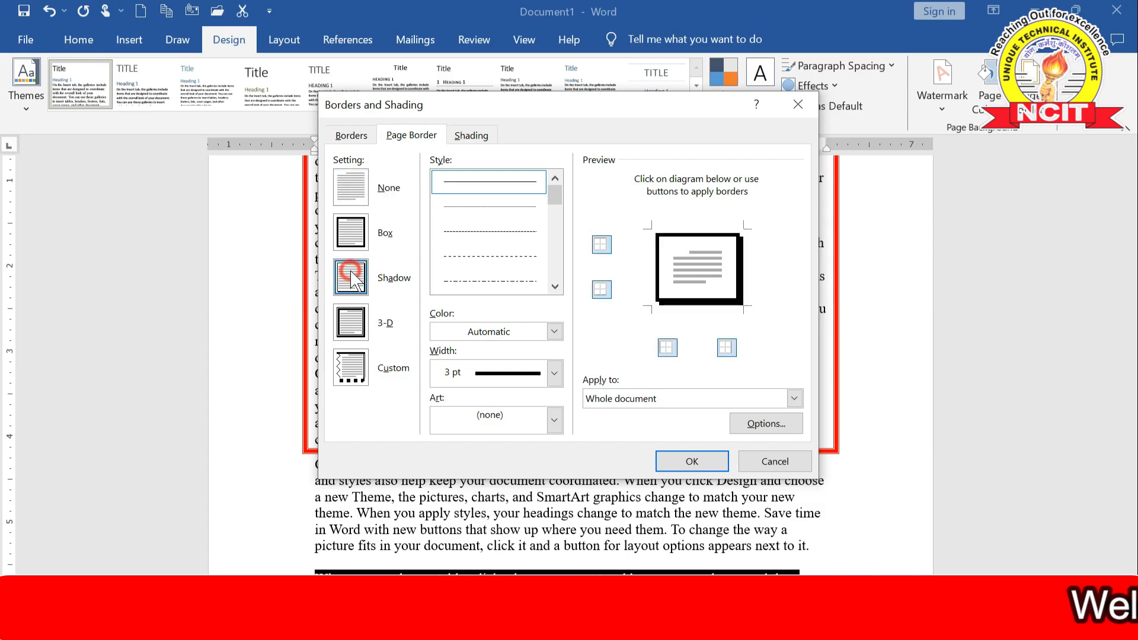
Step: Choose a thick-and-thin line style for the page border and color it red
click(555, 287)
click(555, 286)
click(495, 232)
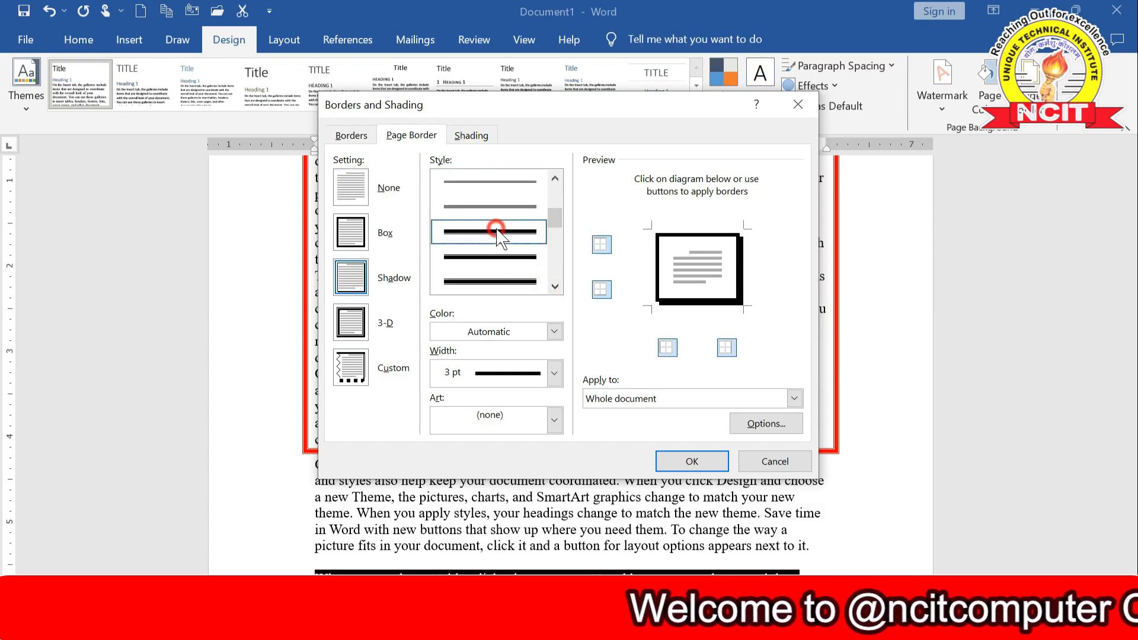
scroll(501, 261, up, 1)
click(551, 332)
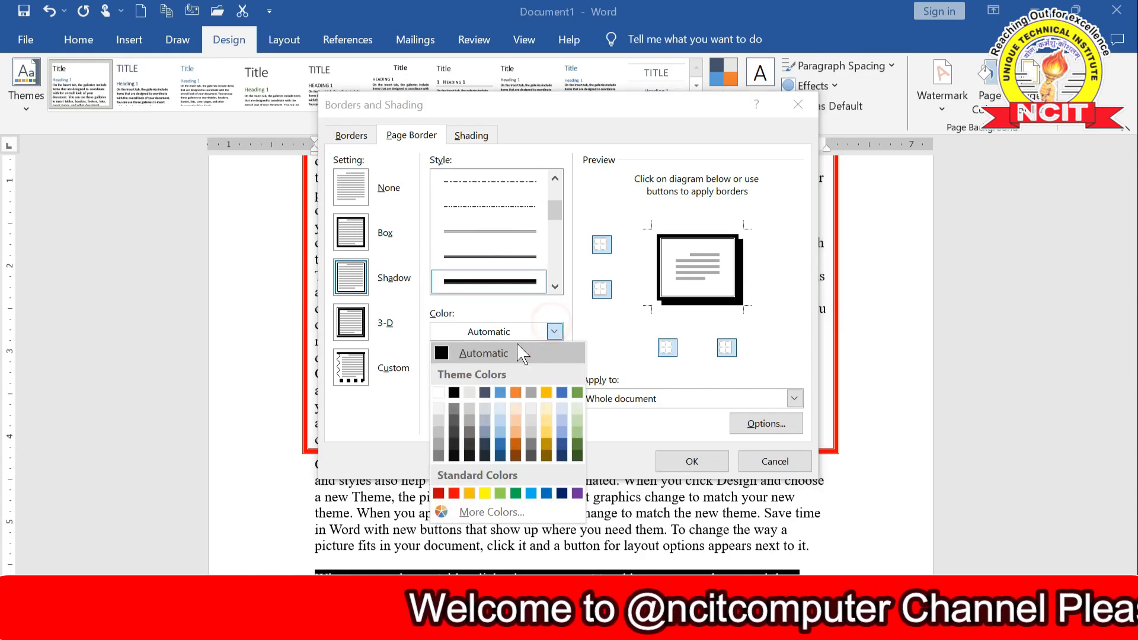
click(457, 492)
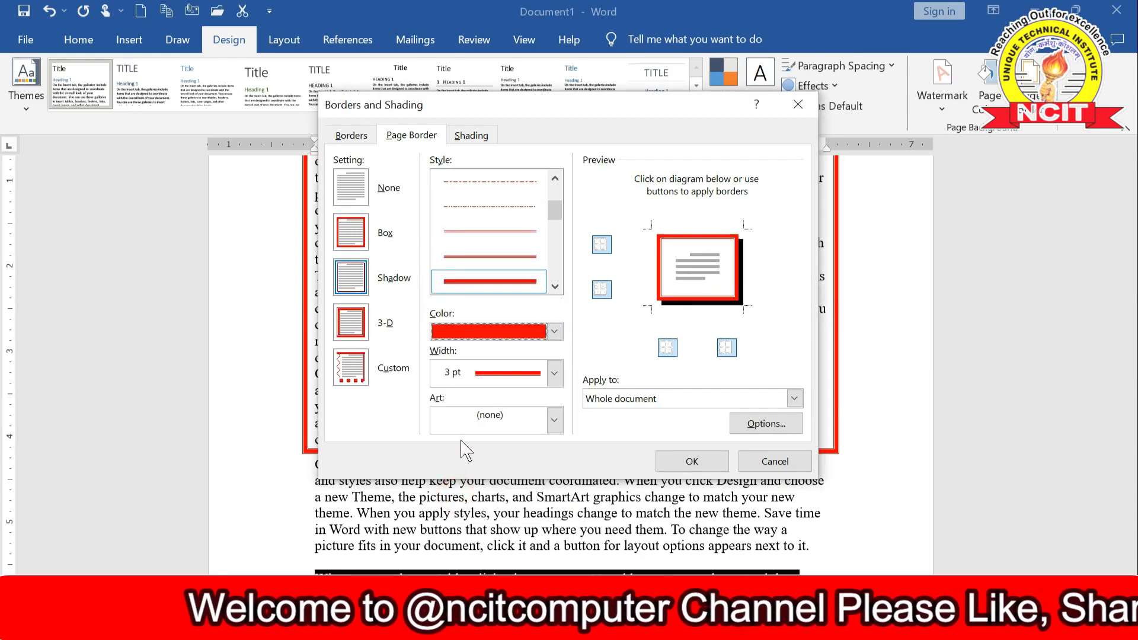
Step: Set the page border width to 6 pt, apply it to the Whole document, and check the border across the pages
click(554, 373)
click(517, 246)
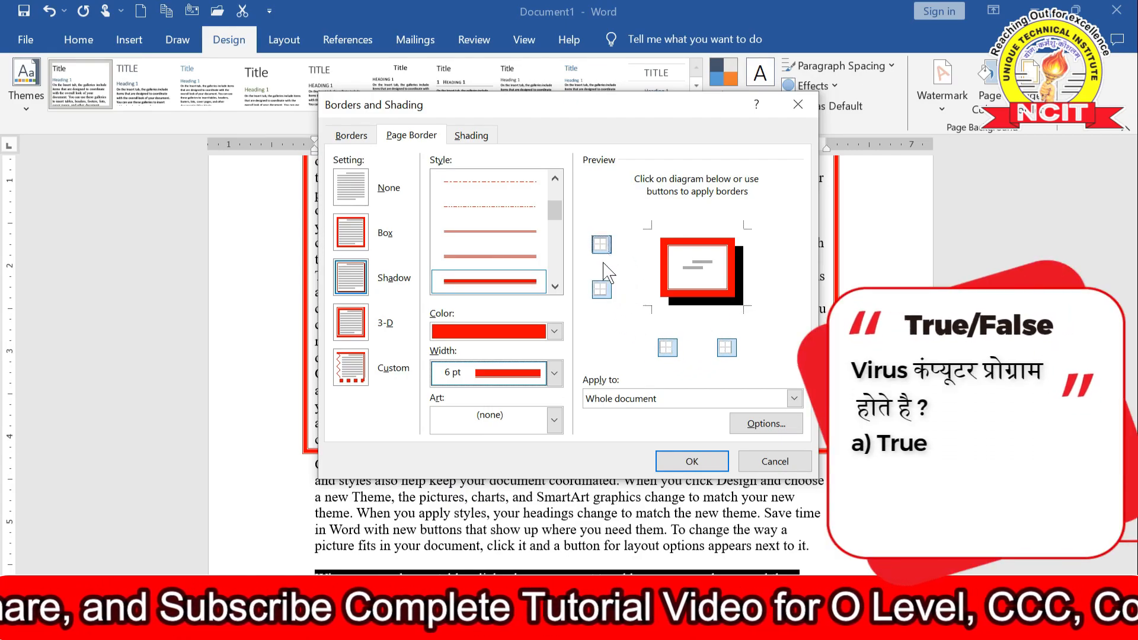
click(611, 408)
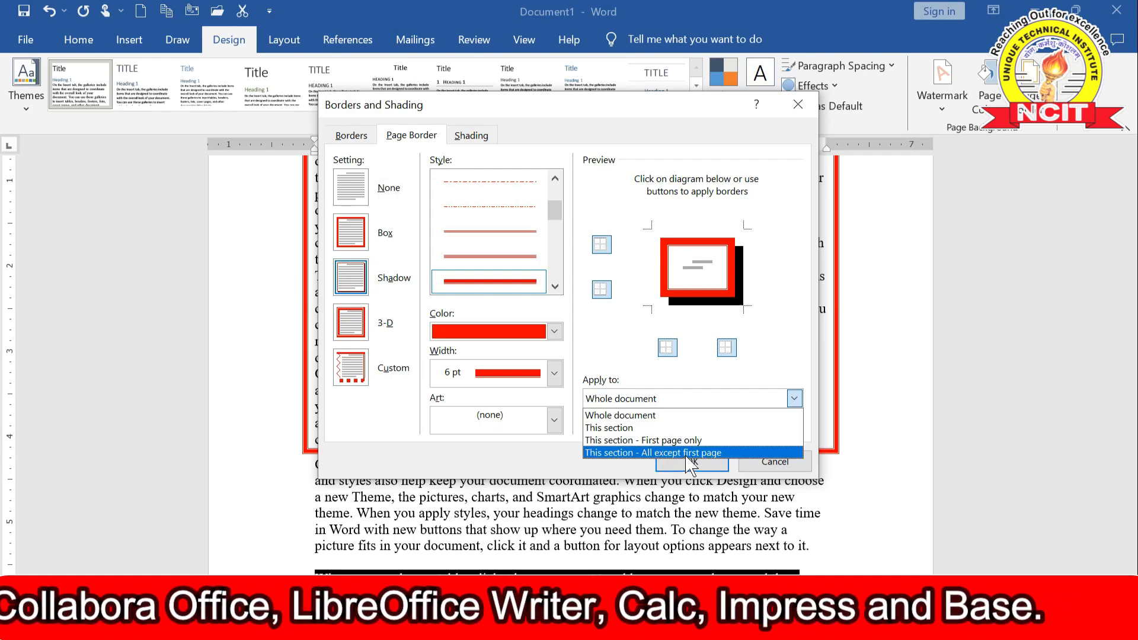
click(639, 415)
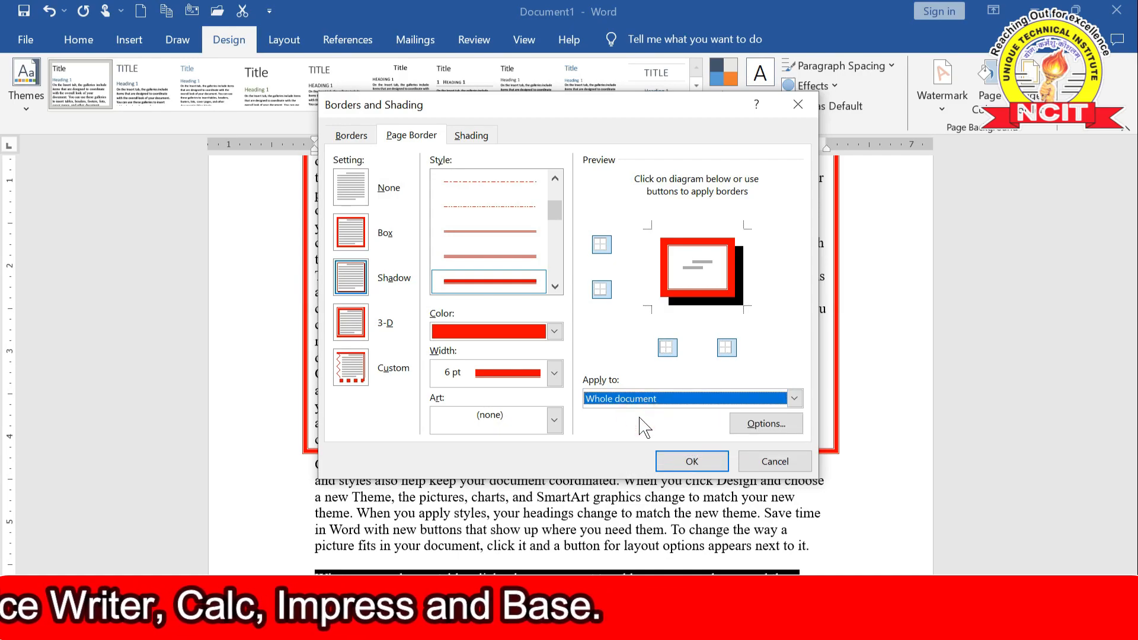
click(682, 461)
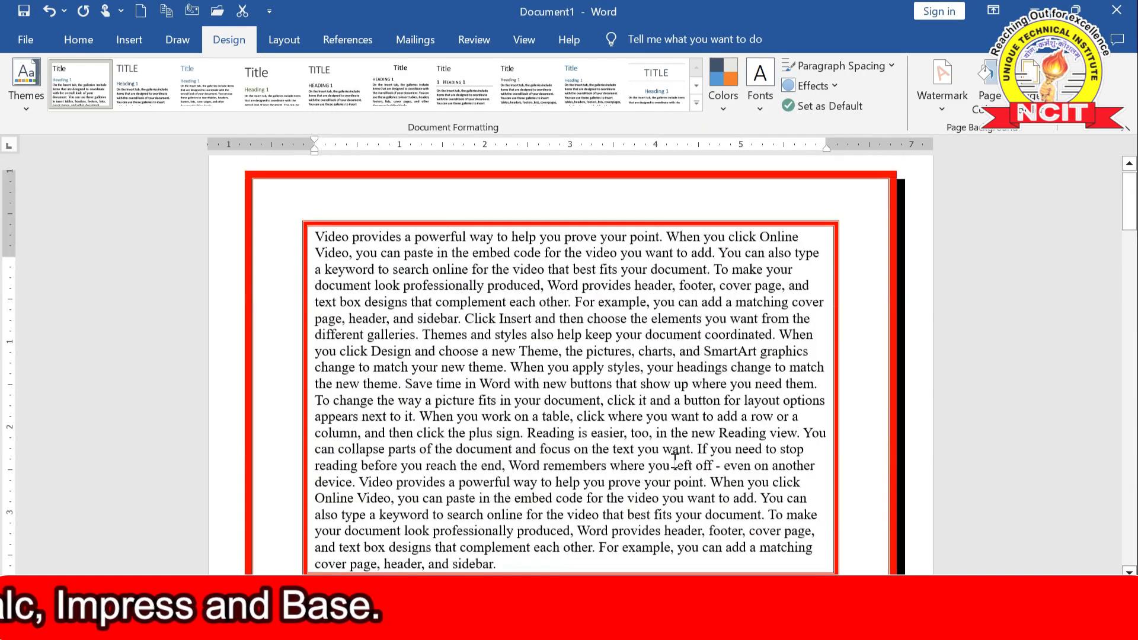
scroll(675, 462, up, 1)
scroll(677, 423, down, 4)
scroll(677, 423, down, 10)
scroll(678, 423, down, 7)
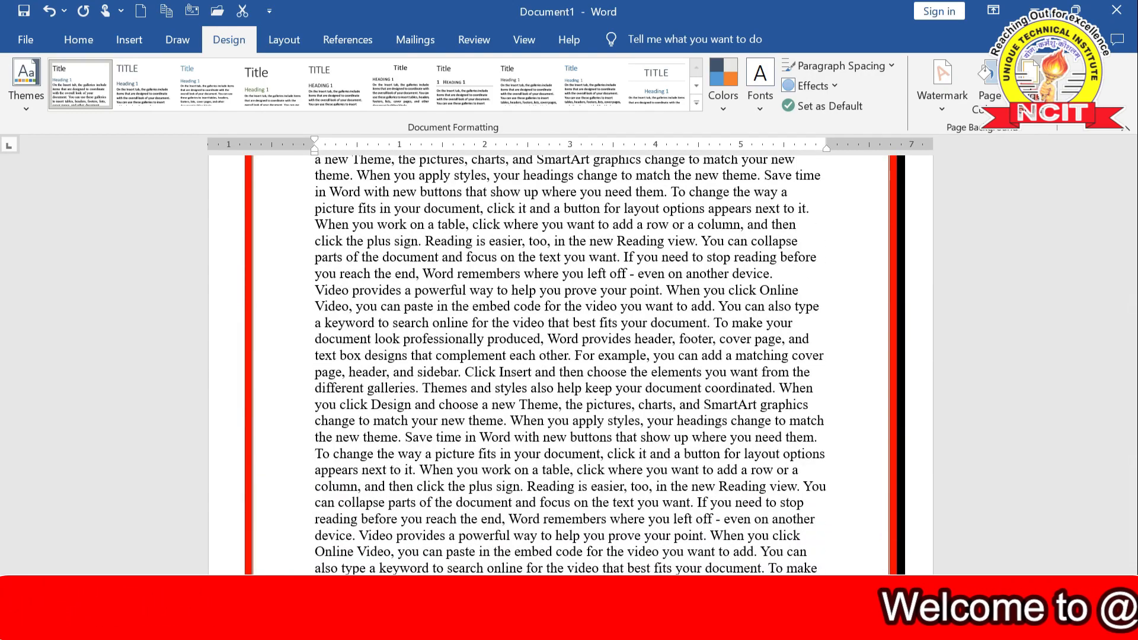
Step: Restrict the page border to "This section - First page only" and check the first and following pages
click(1030, 89)
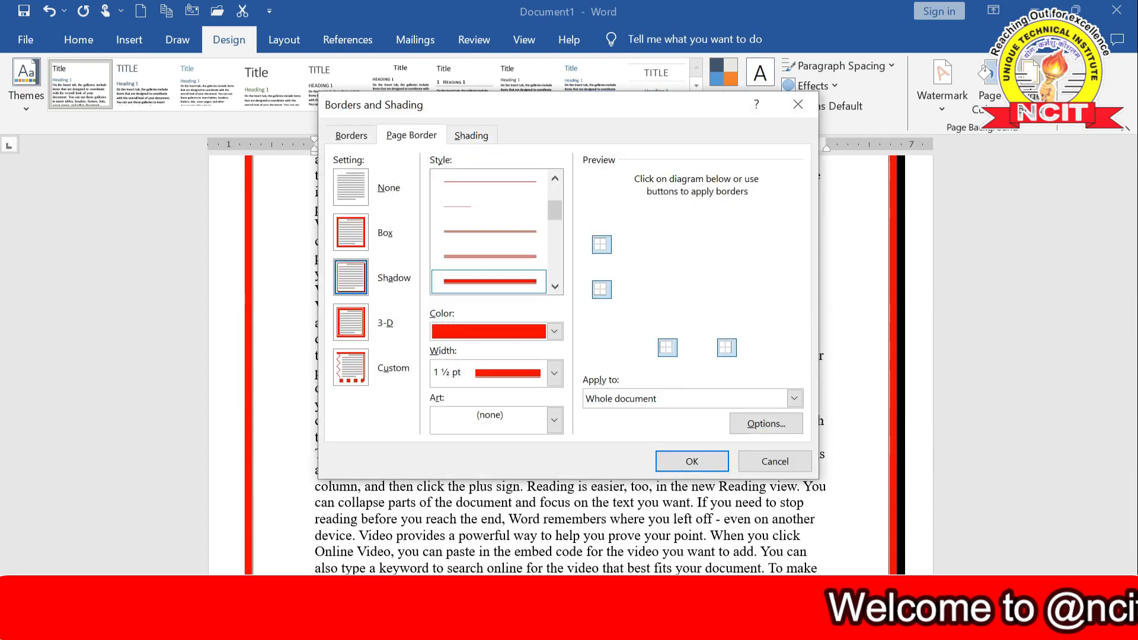
click(665, 397)
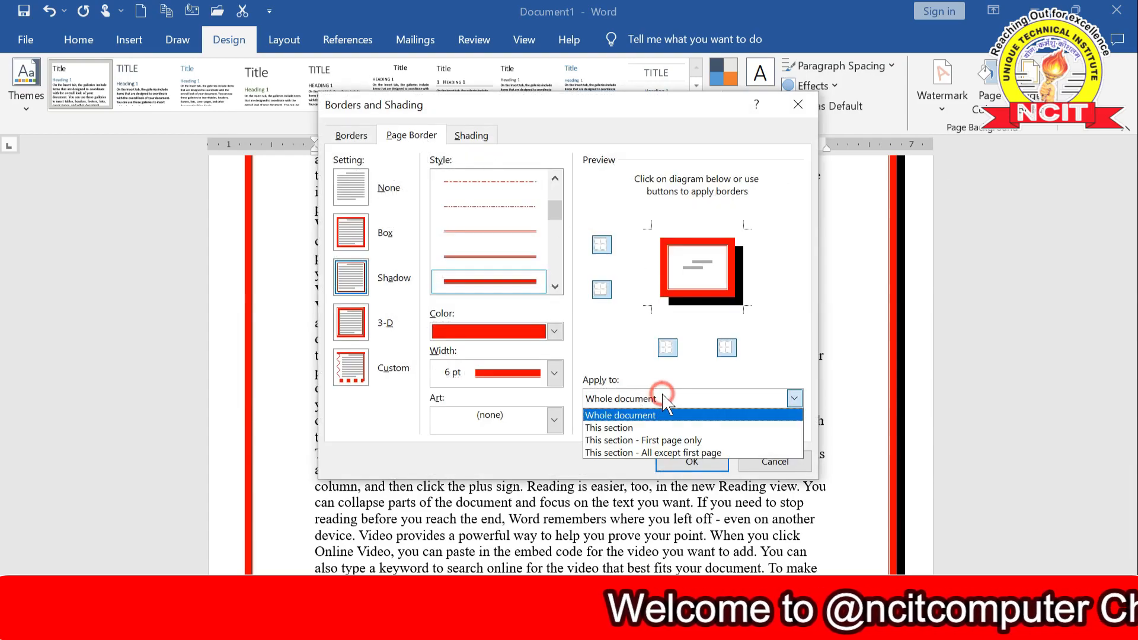
click(696, 442)
click(692, 461)
scroll(695, 460, up, 5)
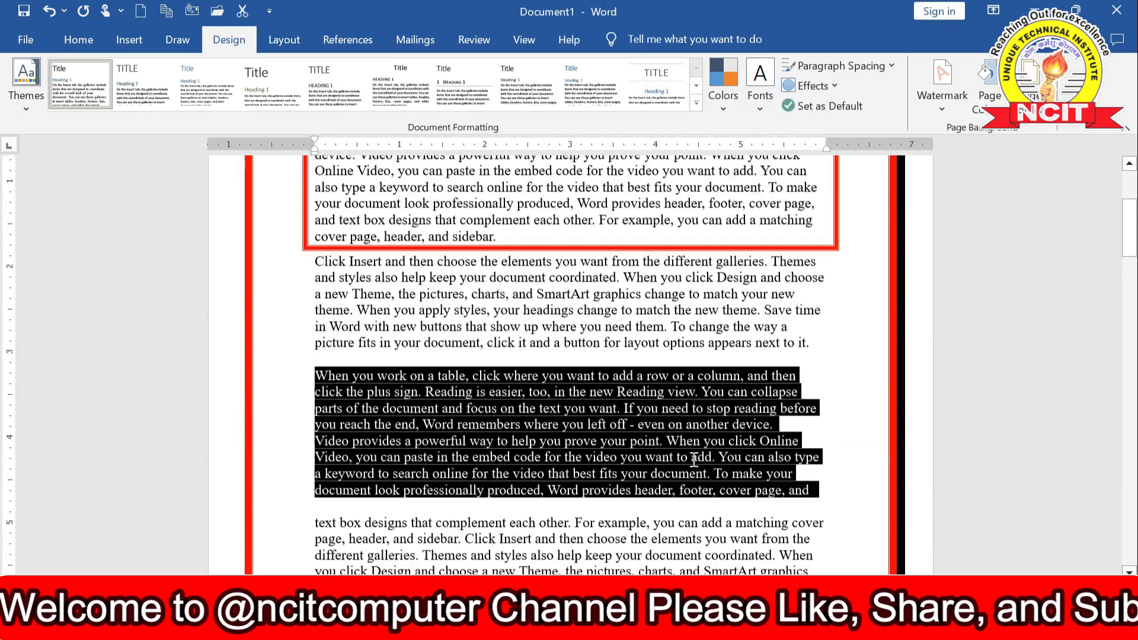
scroll(653, 365, down, 15)
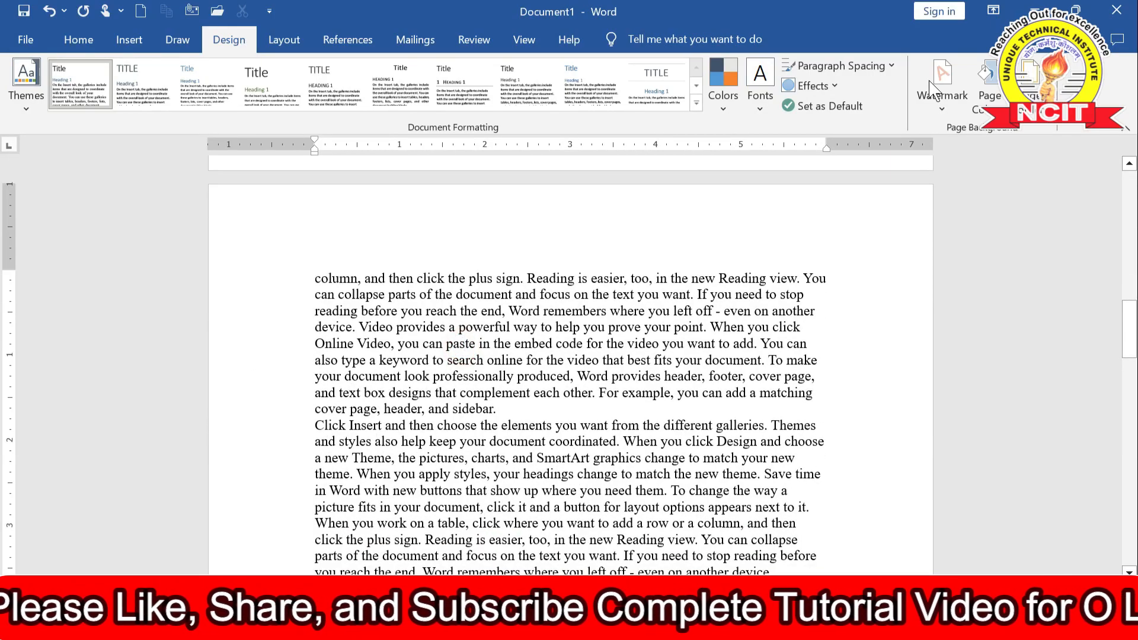
Step: Set the page border to apply to "This section" and check the border across the pages
click(1038, 84)
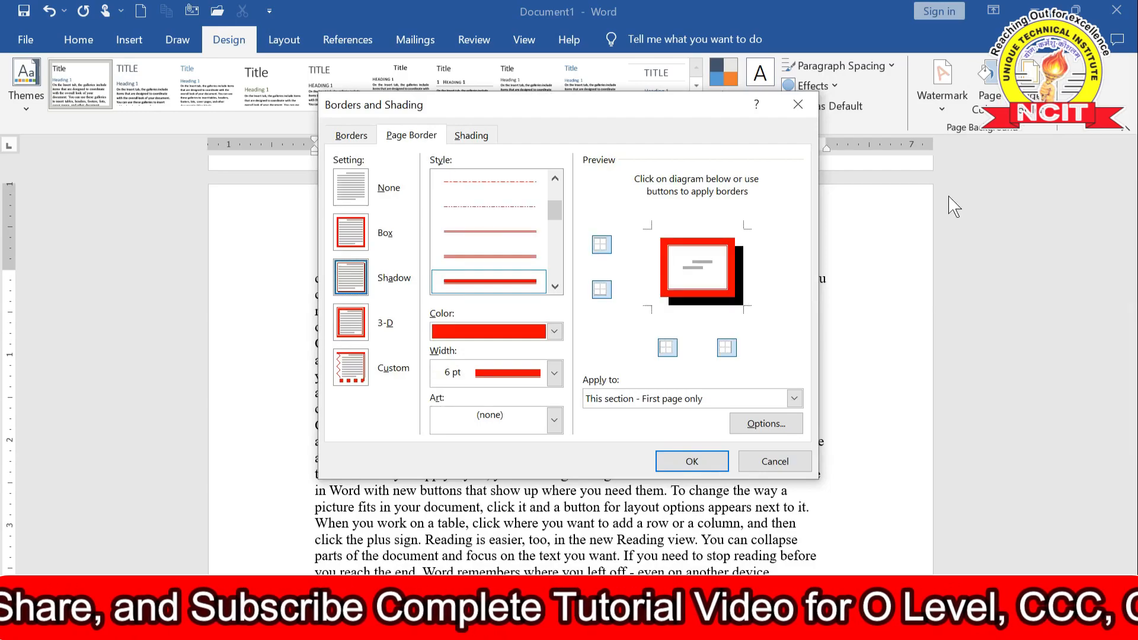
click(716, 399)
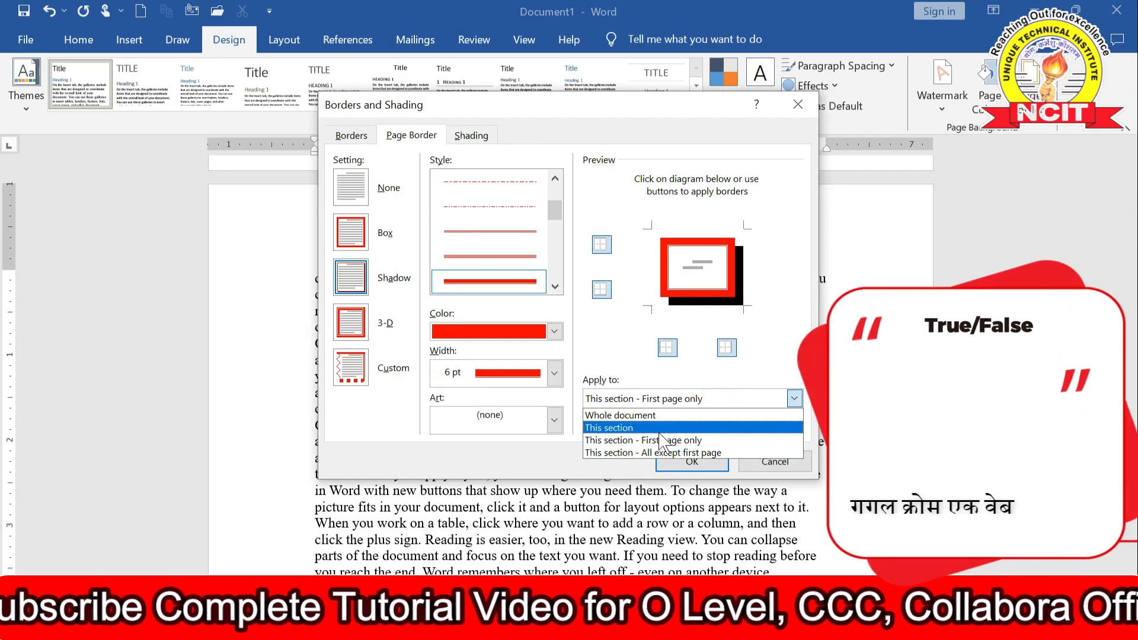
click(616, 428)
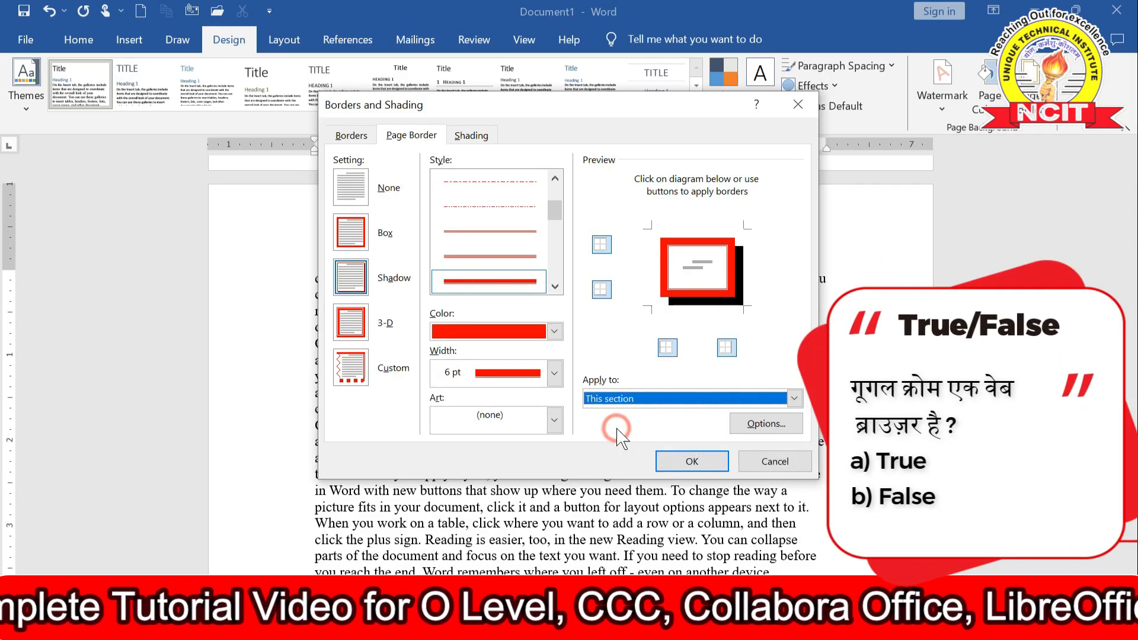
click(686, 469)
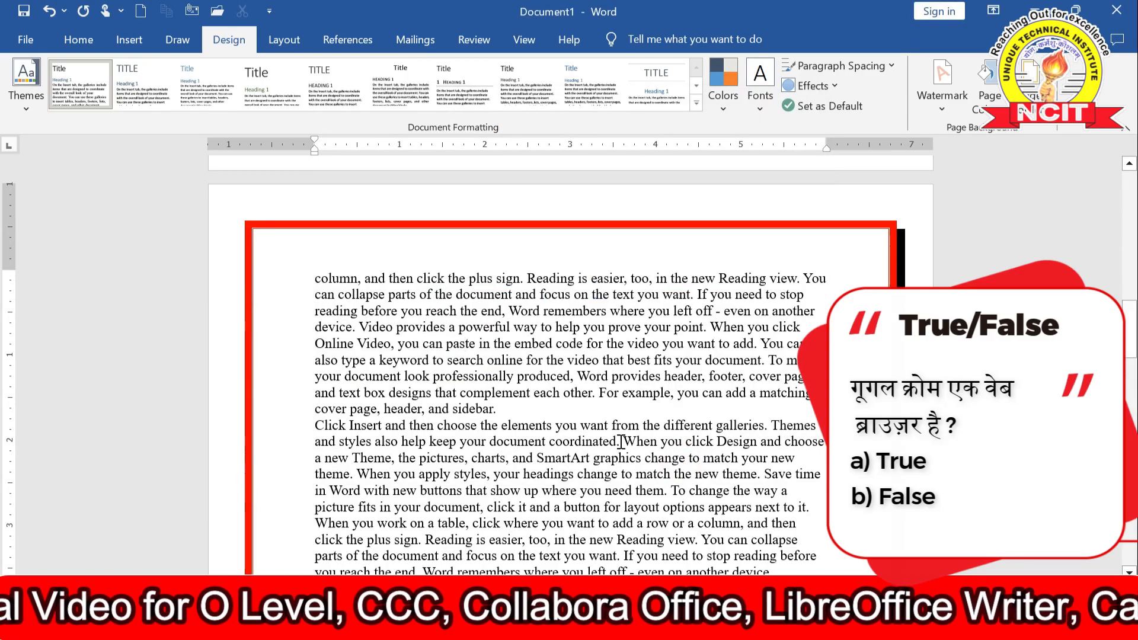
scroll(623, 441, up, 10)
scroll(552, 317, down, 10)
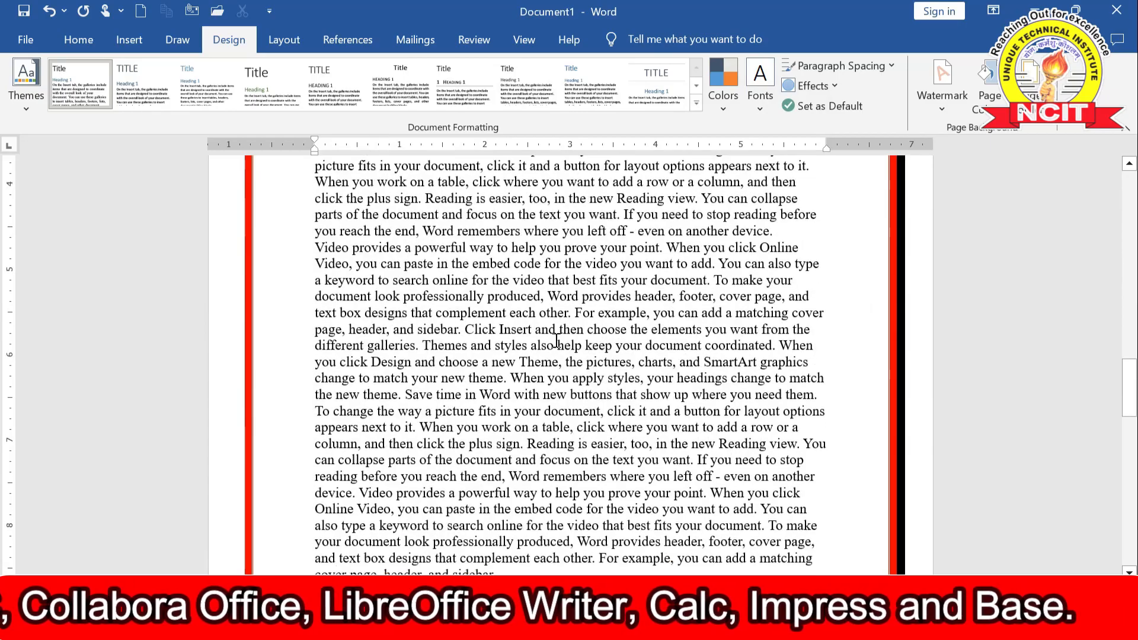
scroll(557, 340, down, 10)
scroll(558, 341, up, 6)
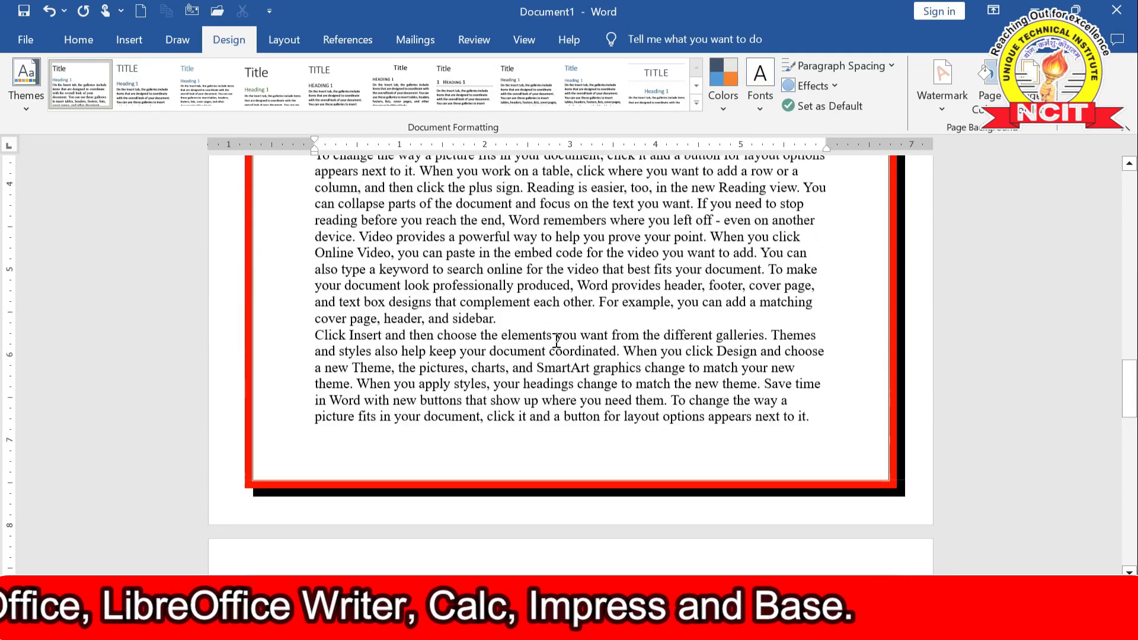
scroll(558, 341, down, 10)
scroll(543, 346, up, 4)
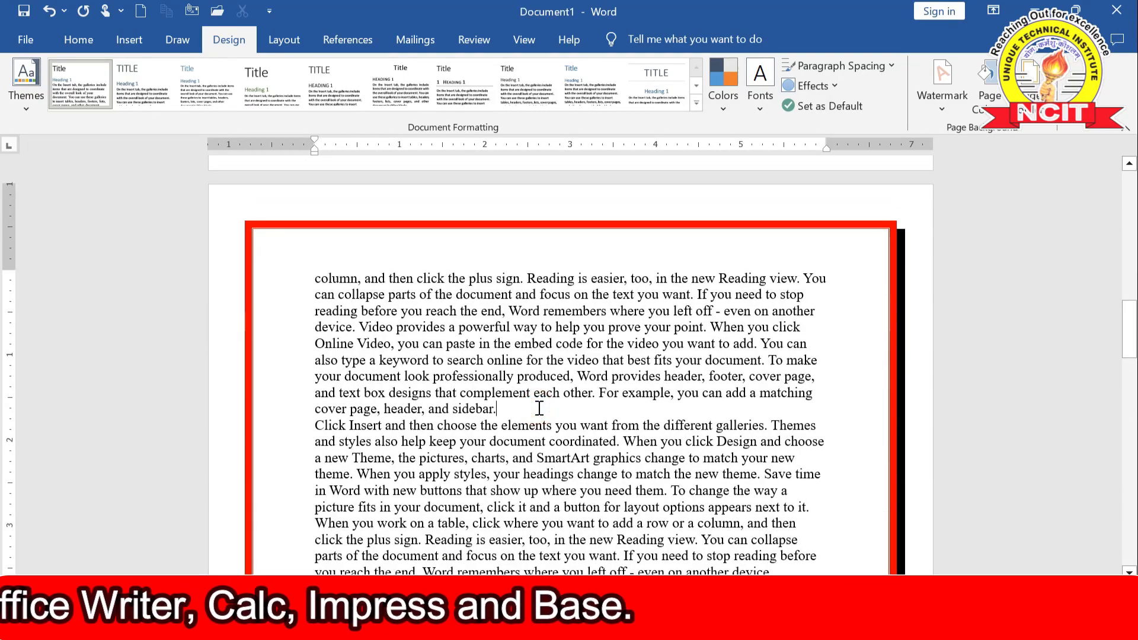
Step: Apply a purple-and-orange butterfly art border to the whole document and check it back to the first page
click(1024, 110)
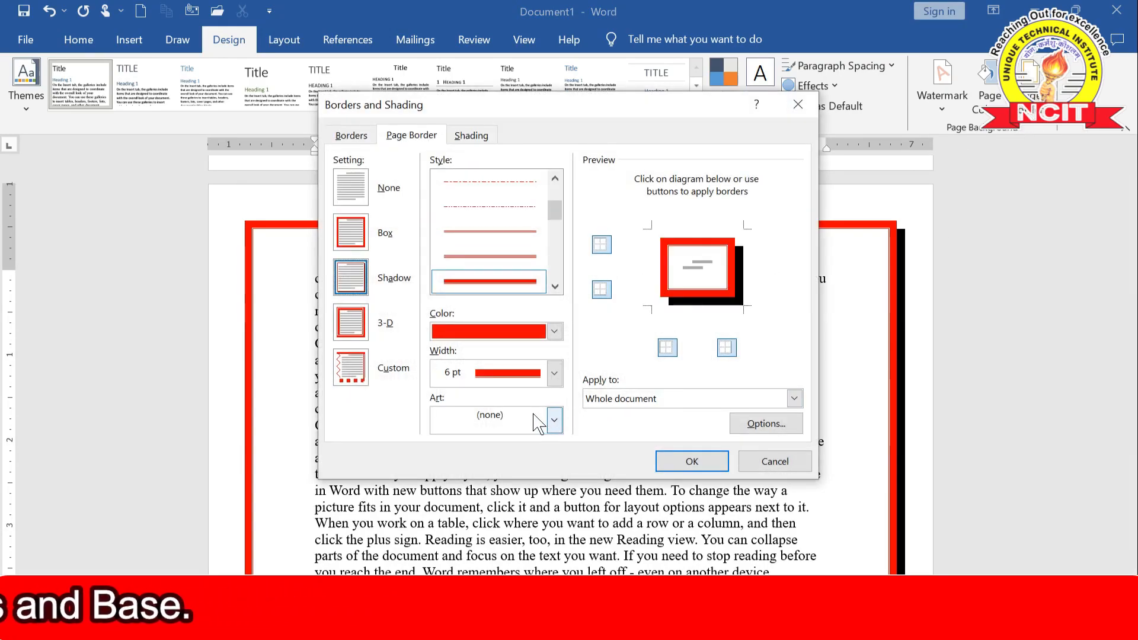
click(483, 418)
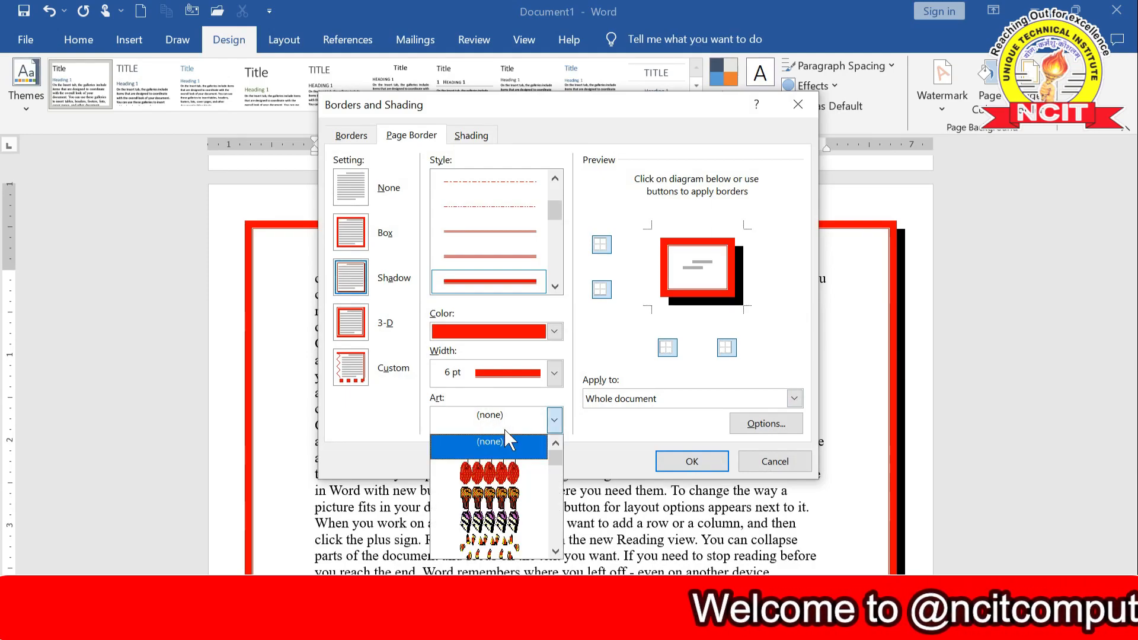
click(555, 553)
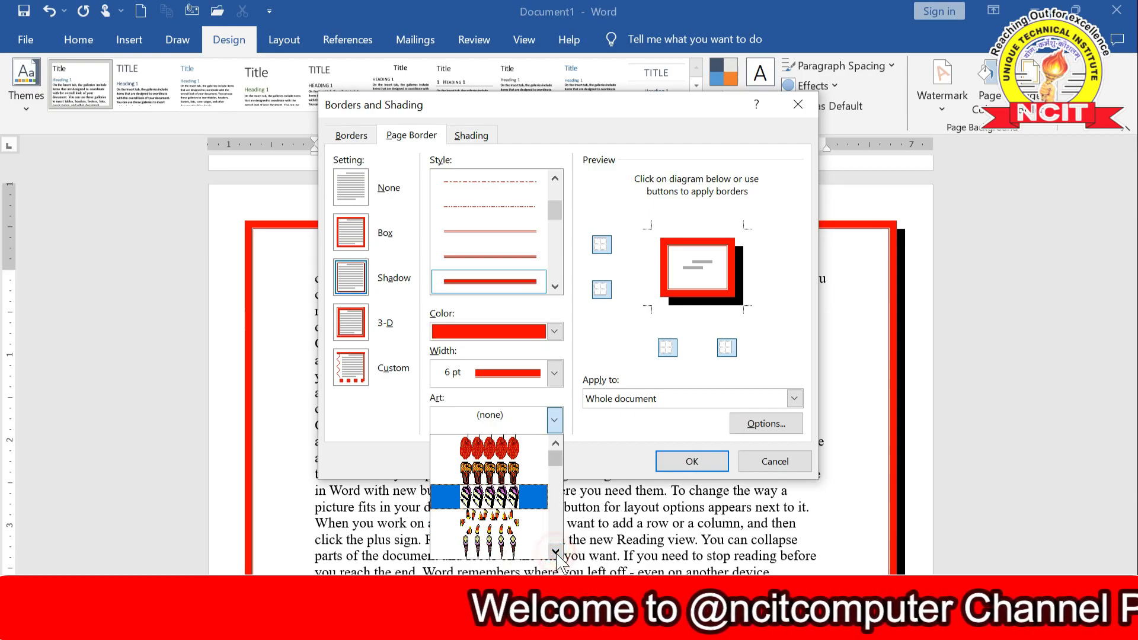
click(556, 553)
click(556, 552)
click(555, 553)
click(556, 553)
click(555, 553)
click(555, 553)
click(555, 553)
click(555, 552)
click(556, 552)
click(556, 553)
click(487, 504)
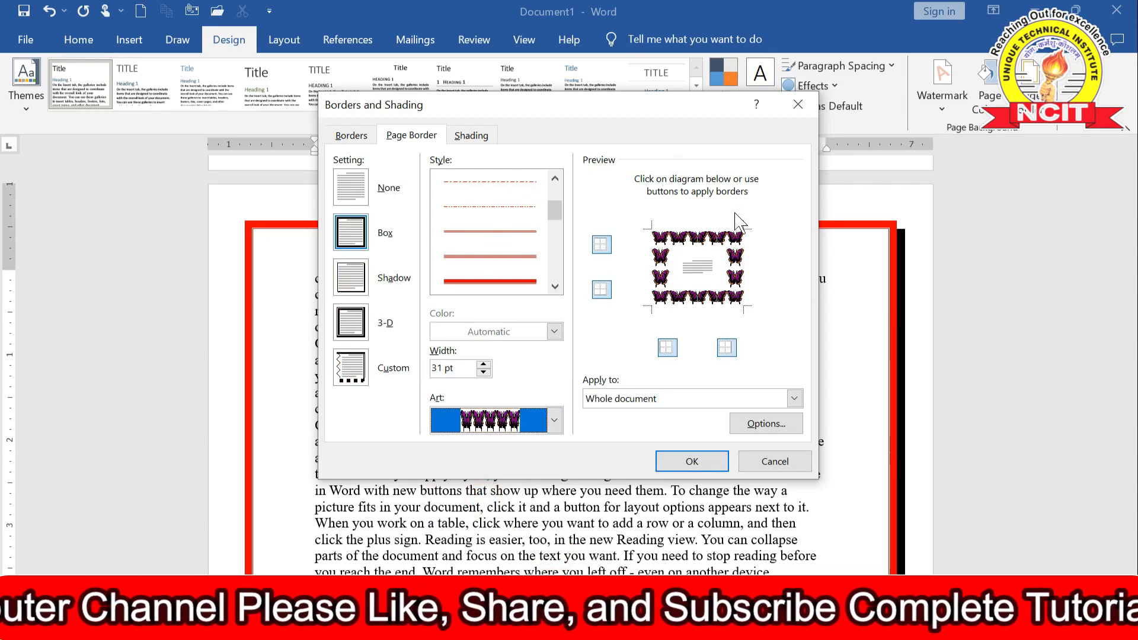
click(670, 462)
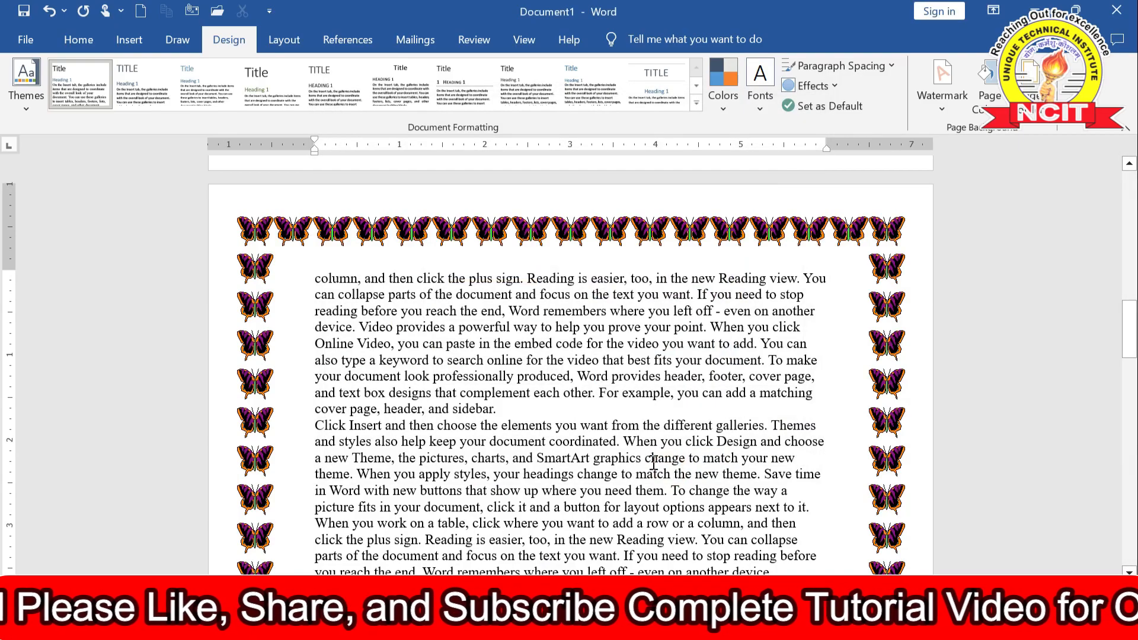
scroll(652, 463, up, 10)
scroll(653, 463, up, 8)
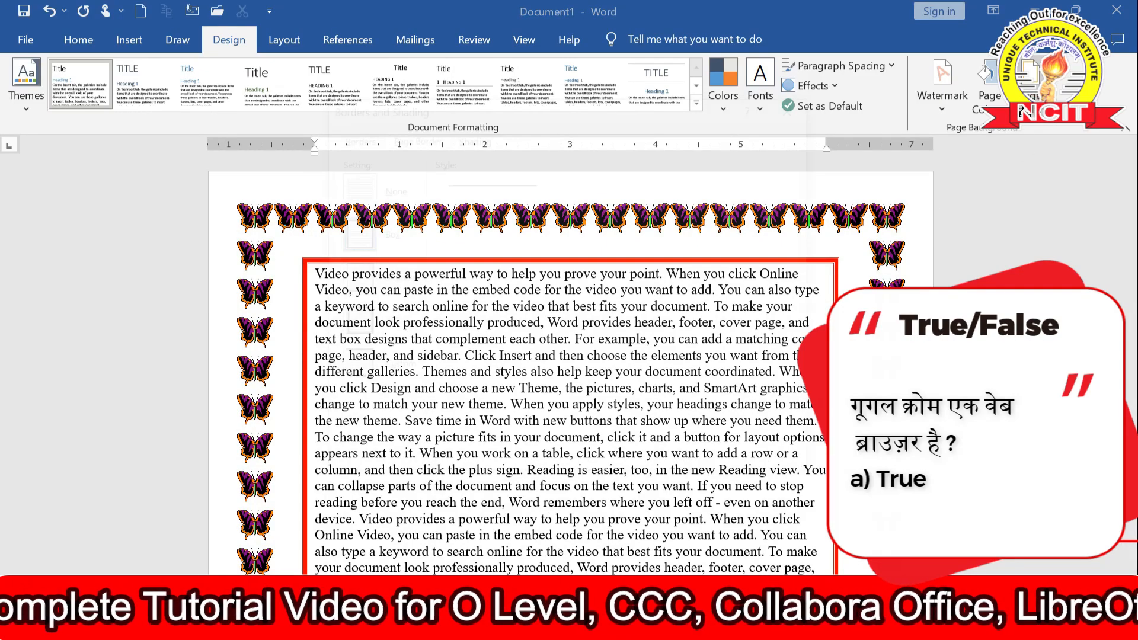
Step: Change the page border art to the red flowers with green leaves for the whole document
click(1035, 80)
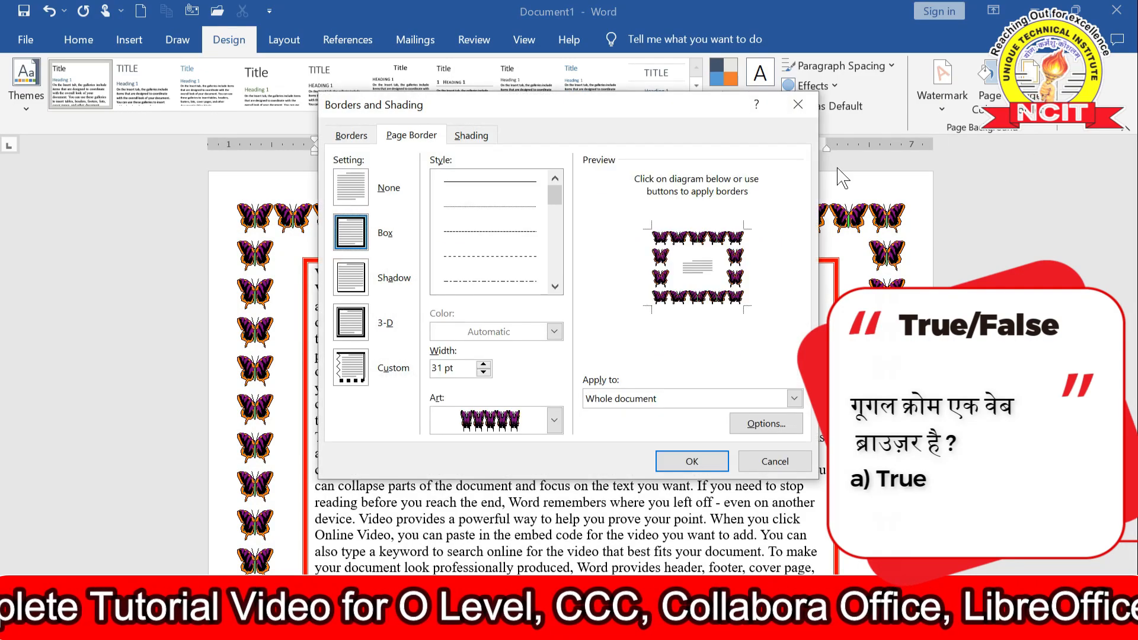
click(554, 421)
click(555, 551)
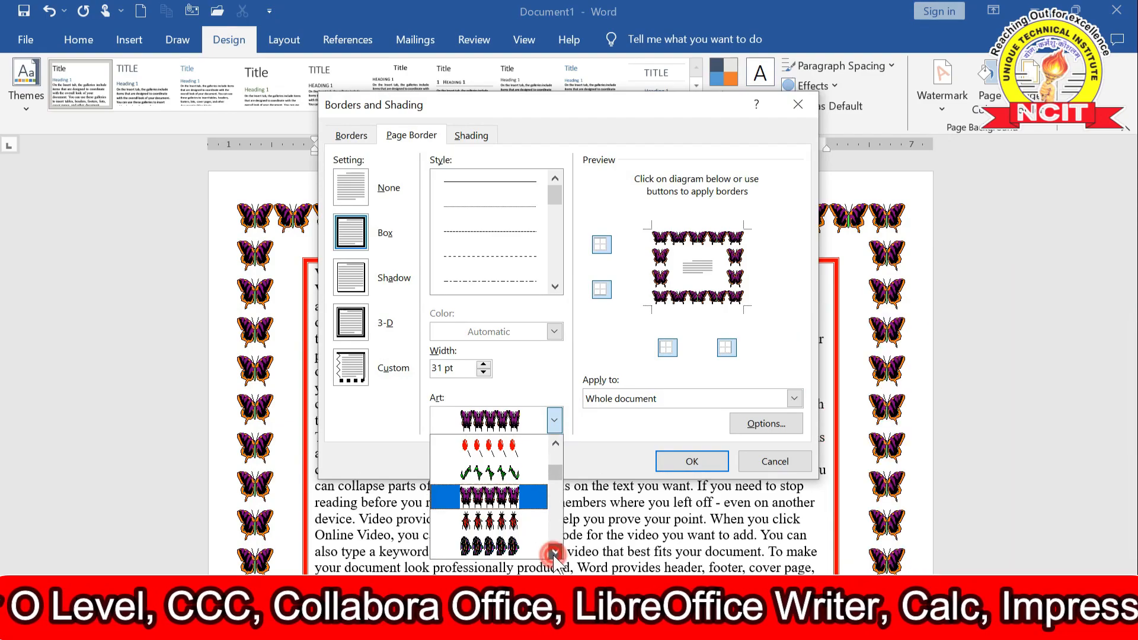
click(555, 552)
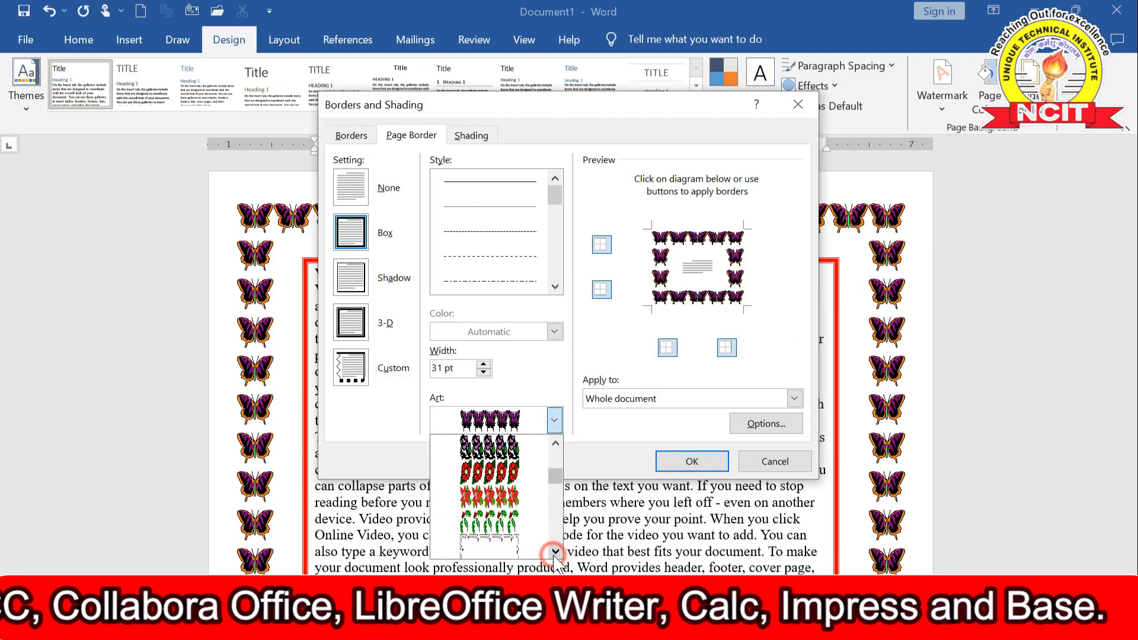
click(504, 480)
click(691, 462)
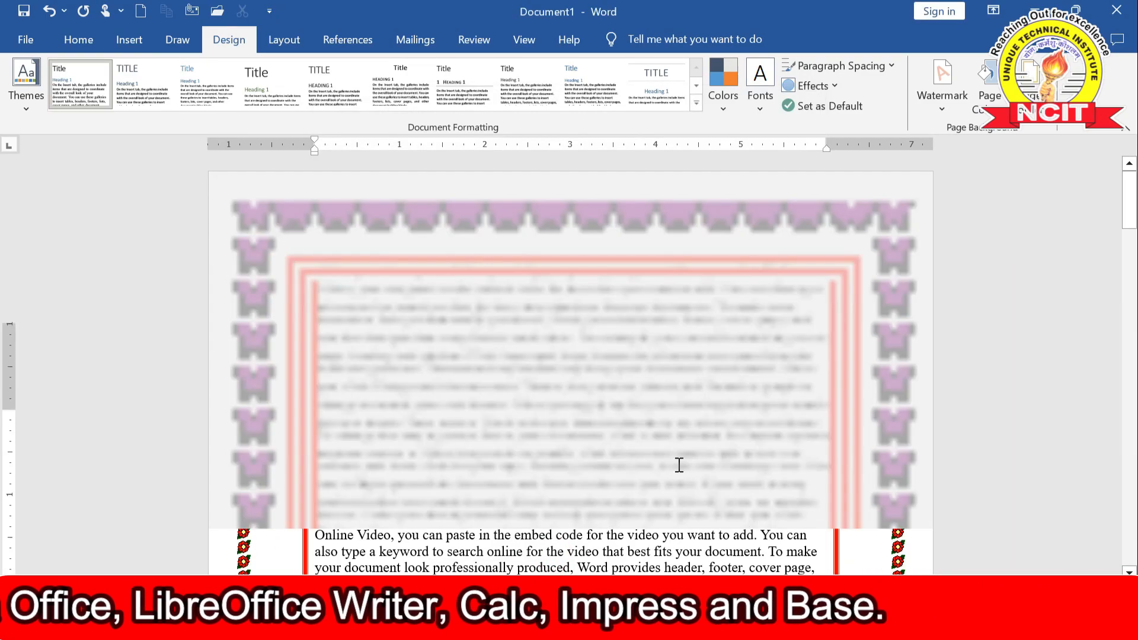
click(1022, 106)
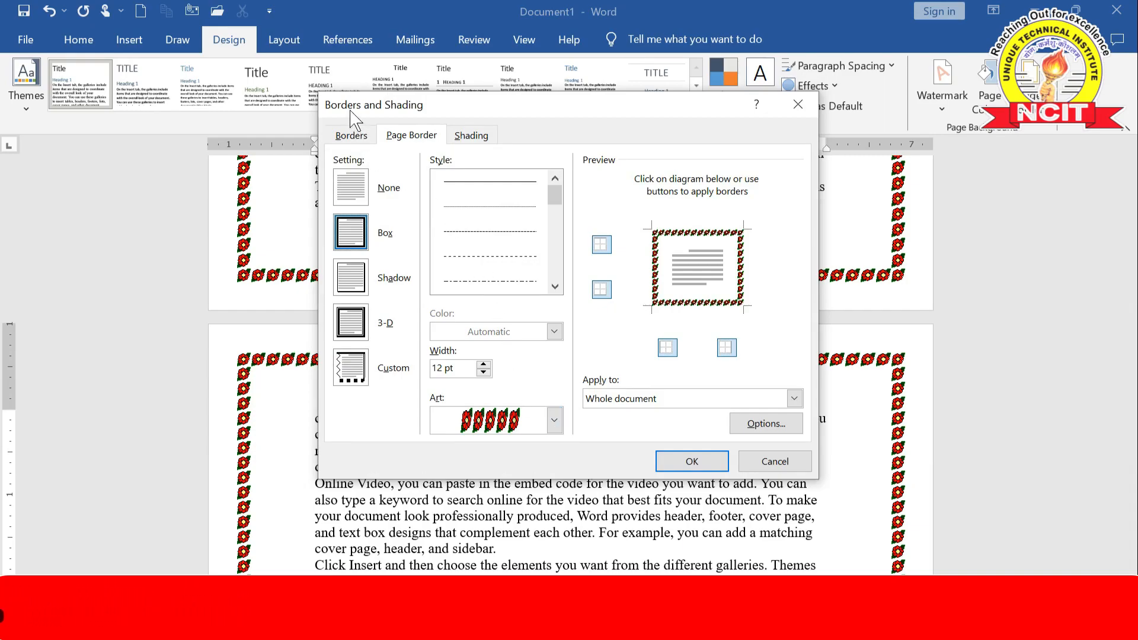
click(472, 136)
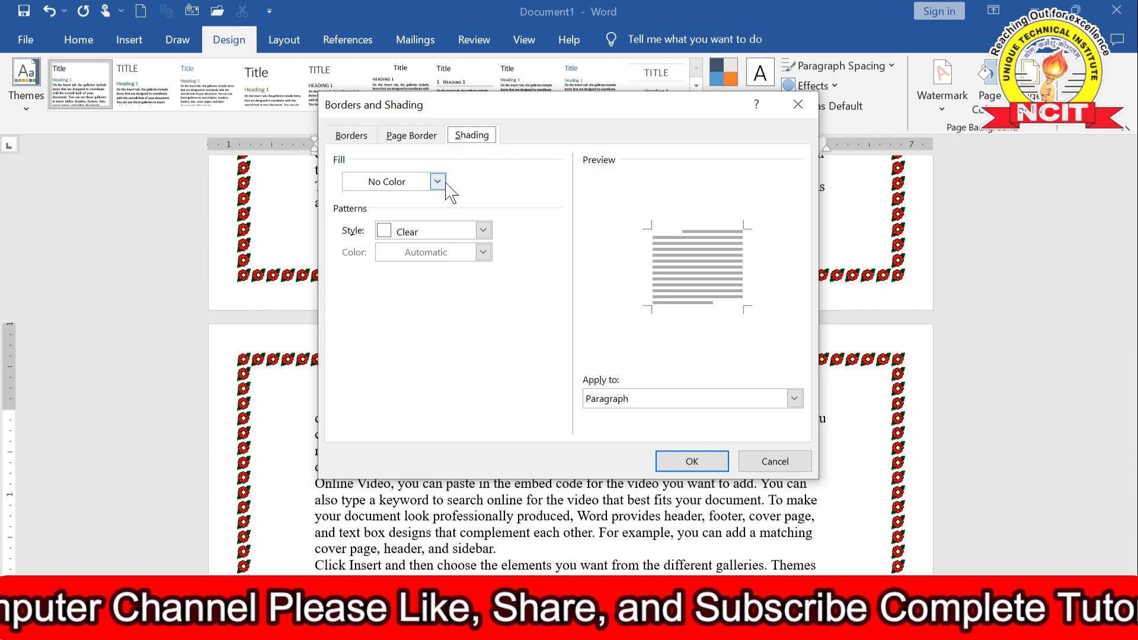
click(775, 459)
Step: Select several paragraphs on the second page and shade them with a light blue fill, applied to Paragraph
scroll(493, 368, down, 1)
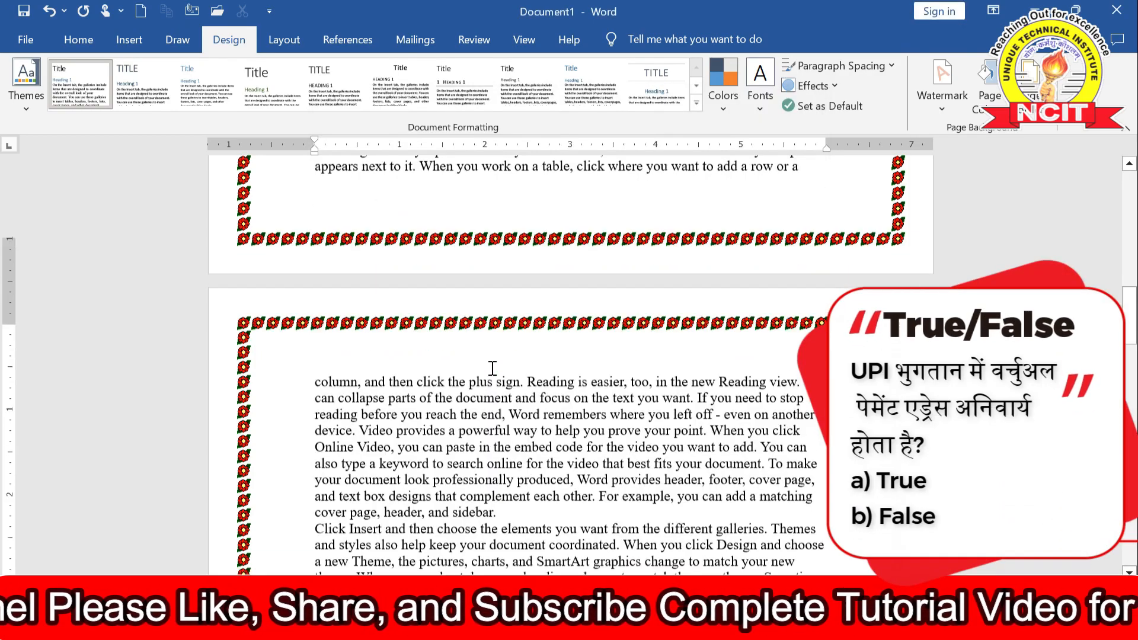
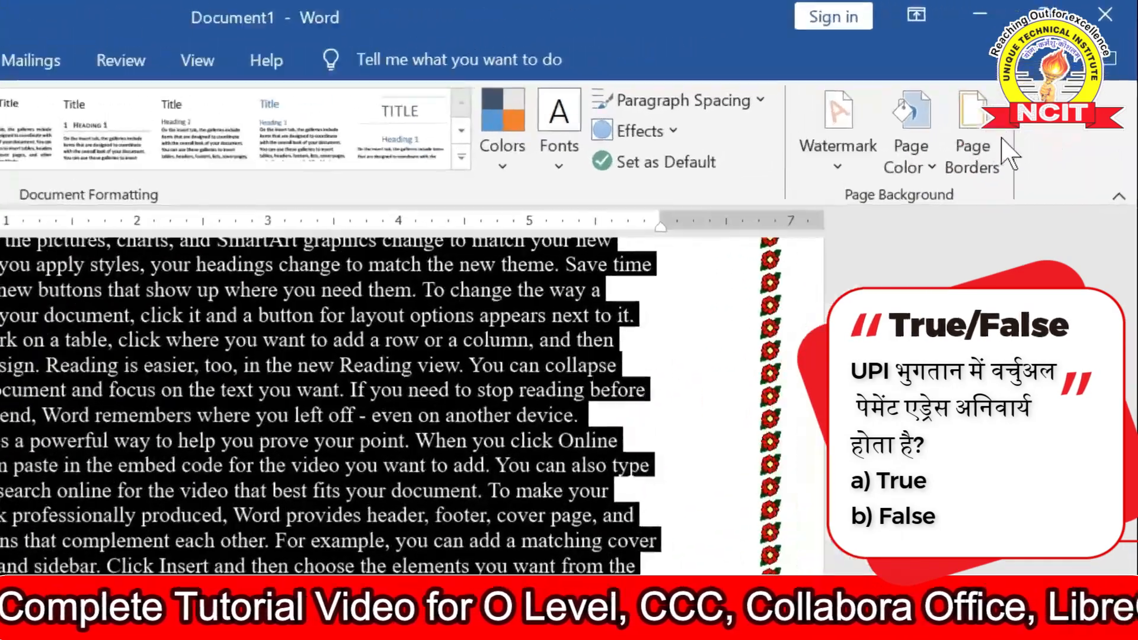
click(975, 127)
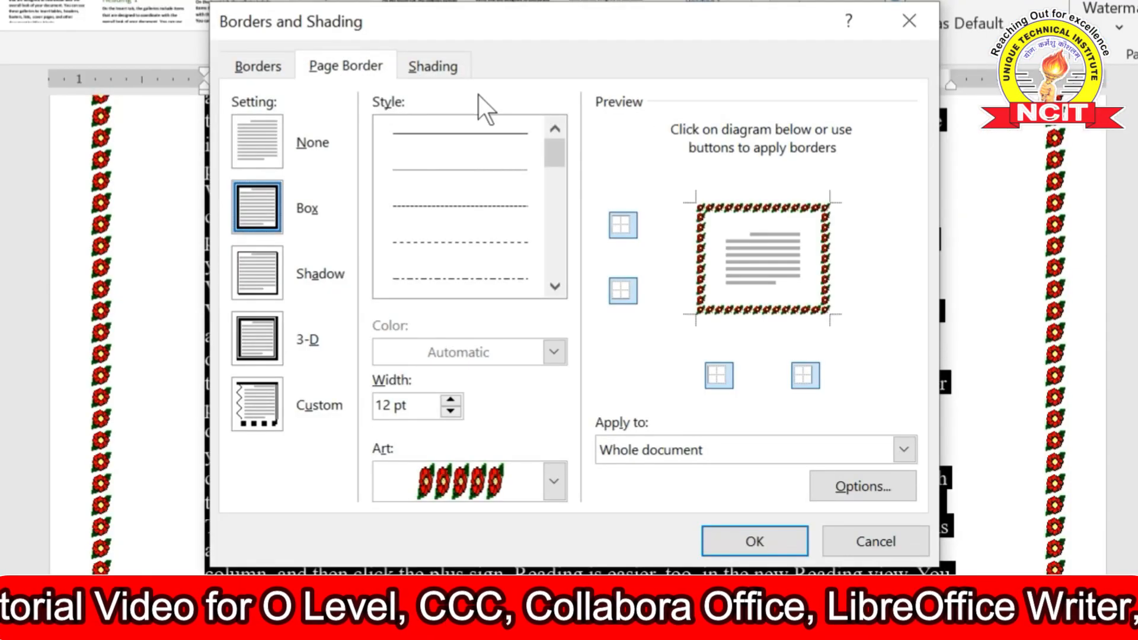
click(430, 73)
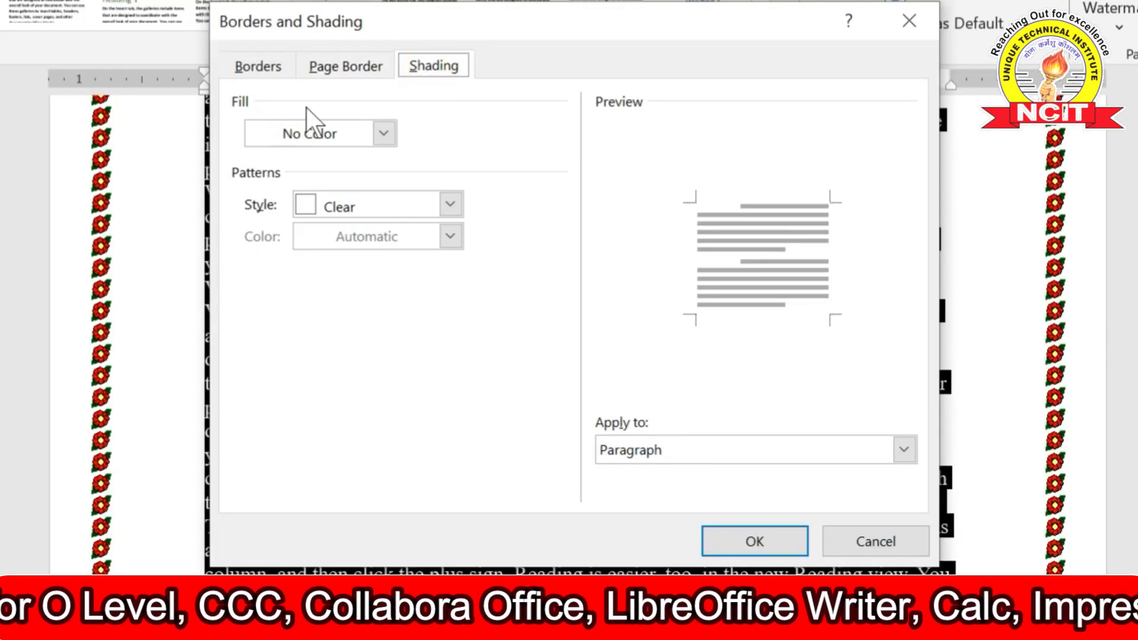
click(380, 127)
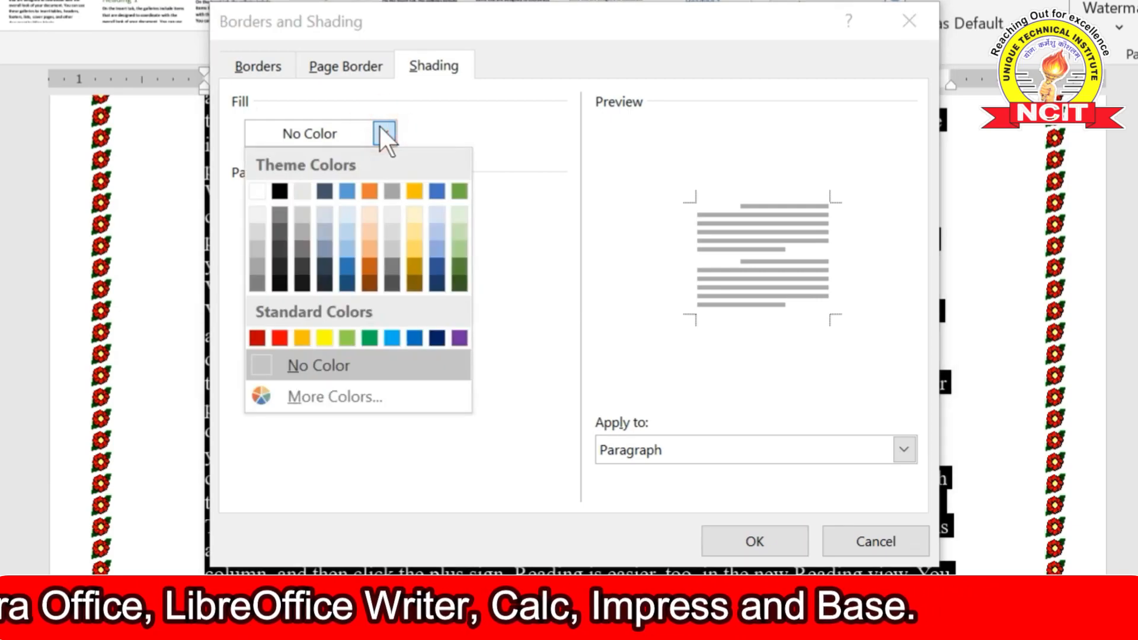
click(355, 232)
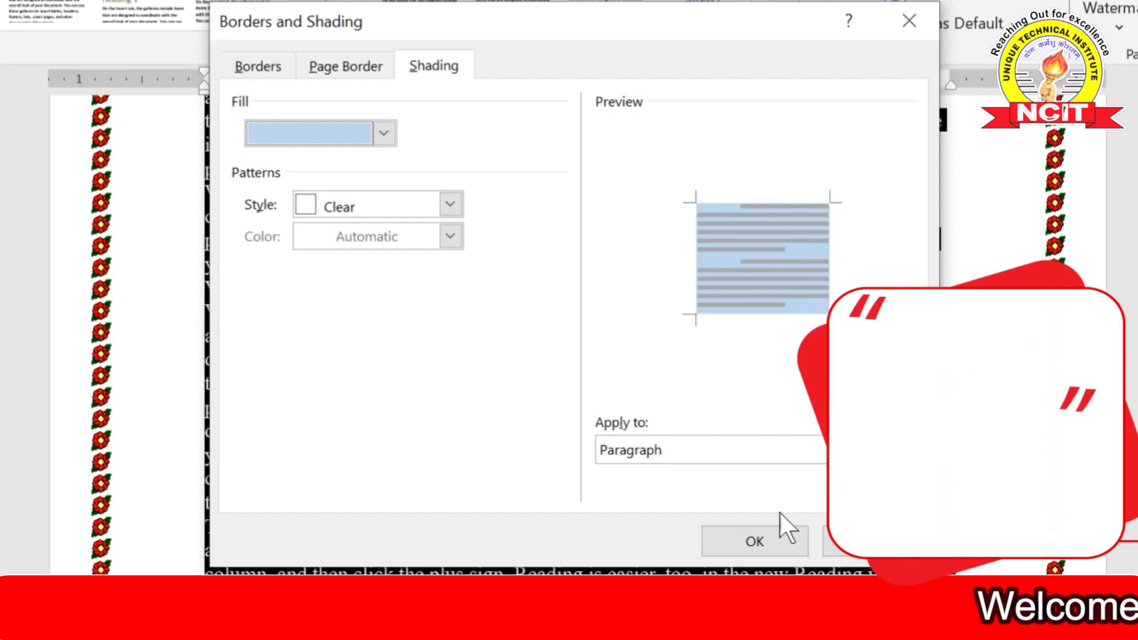
click(755, 541)
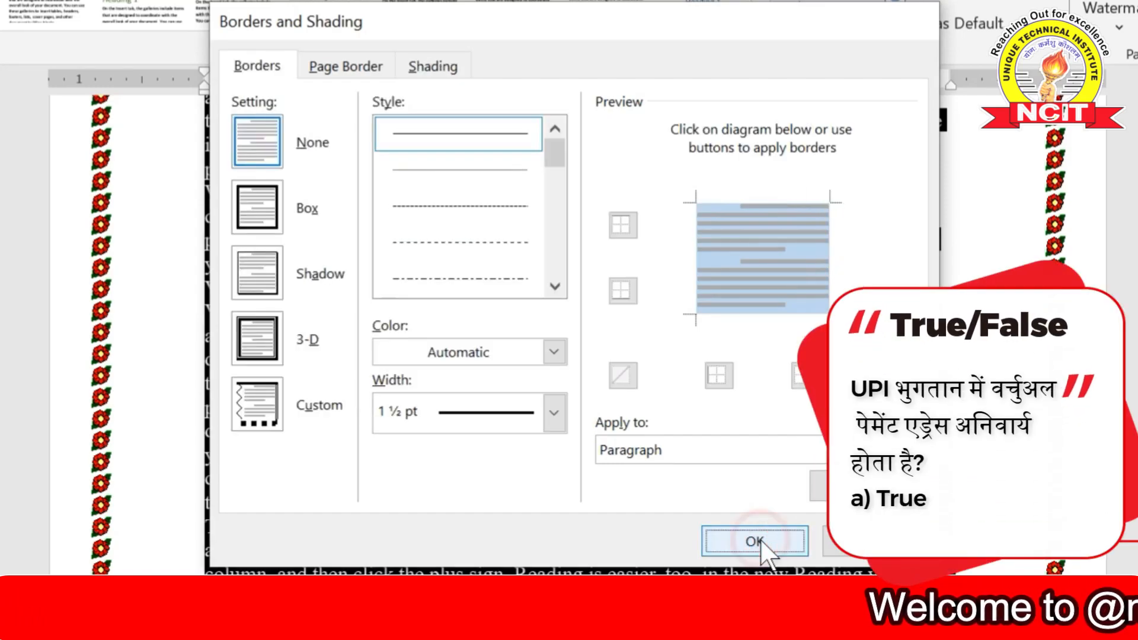
click(744, 412)
Step: Examine where the light blue paragraph shading starts and ends across the document pages
scroll(745, 412, up, 2)
scroll(686, 372, up, 6)
scroll(678, 368, down, 5)
scroll(677, 369, down, 6)
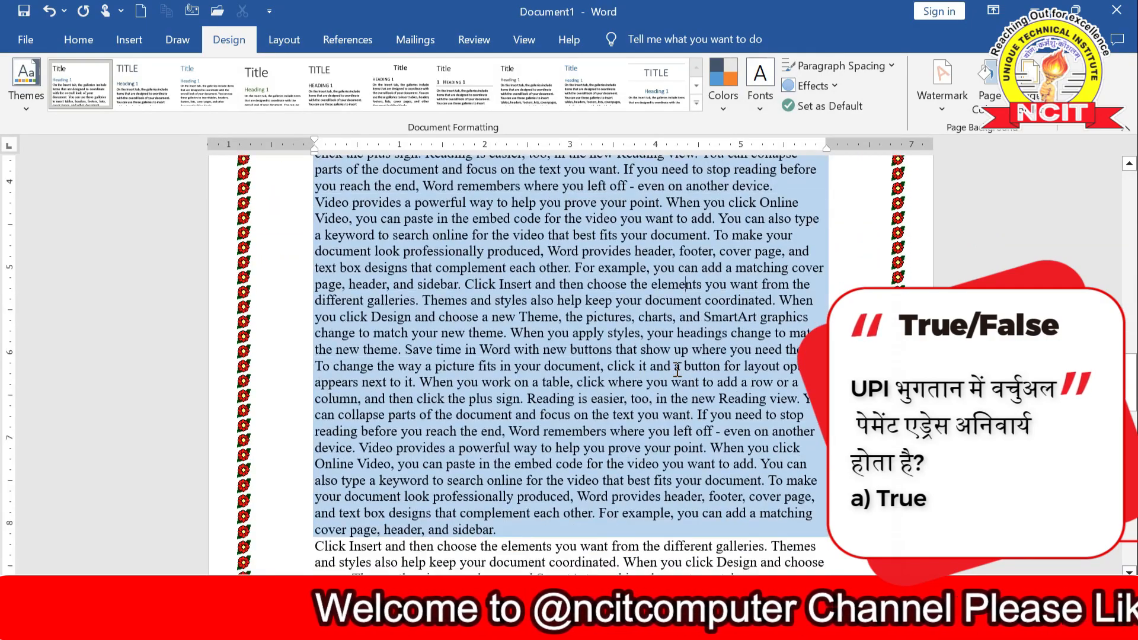
scroll(677, 369, up, 5)
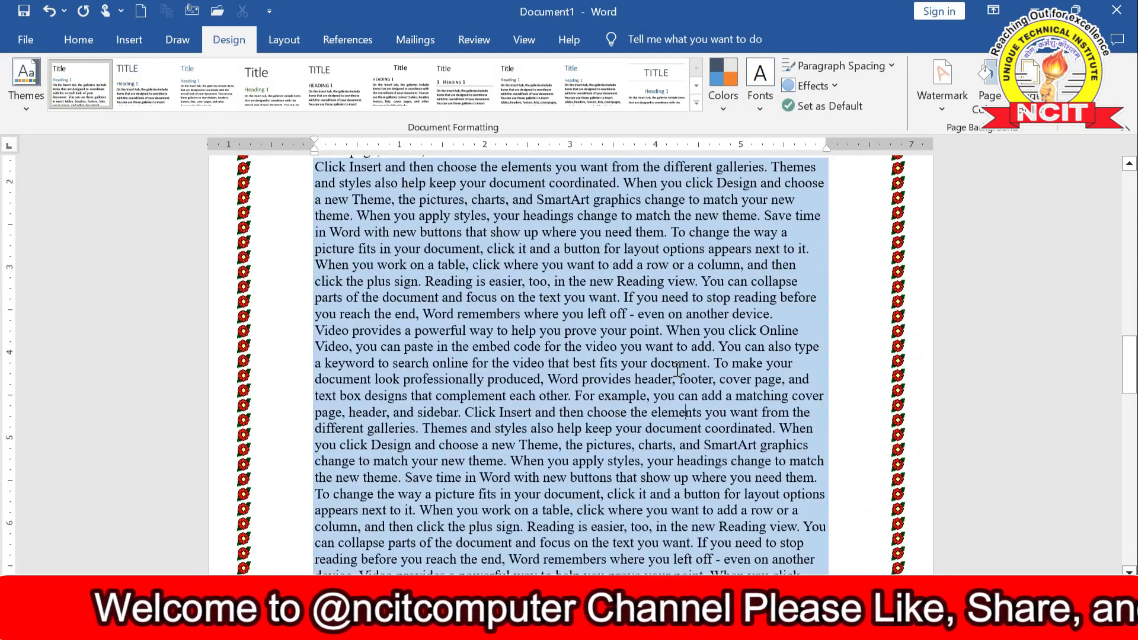
scroll(677, 369, up, 3)
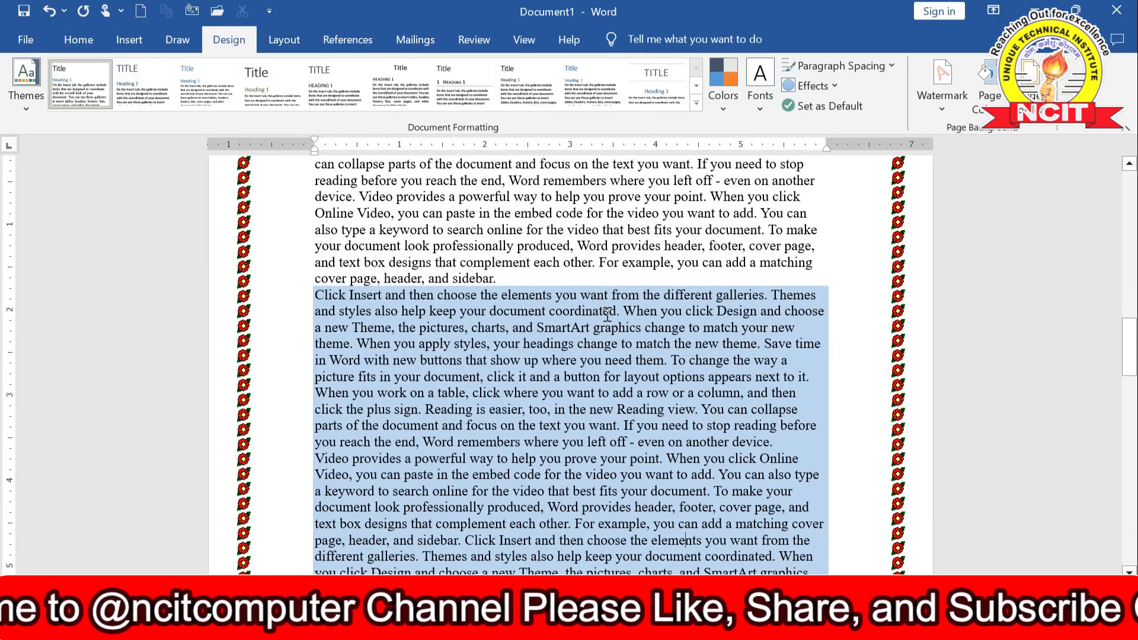
scroll(711, 391, up, 3)
scroll(709, 389, down, 15)
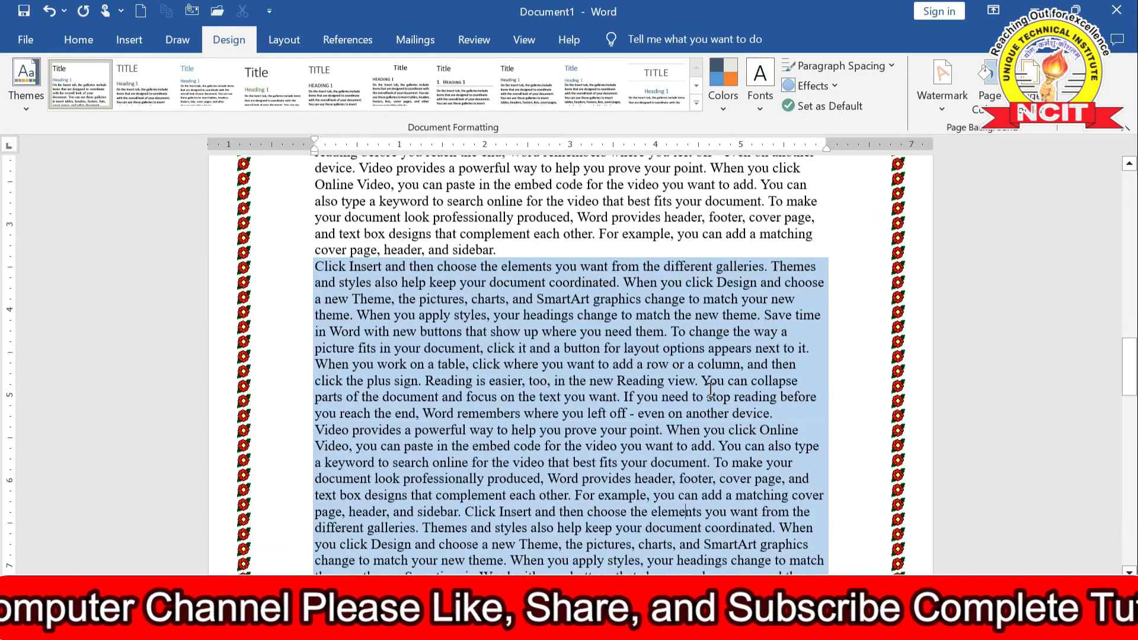
scroll(704, 388, down, 6)
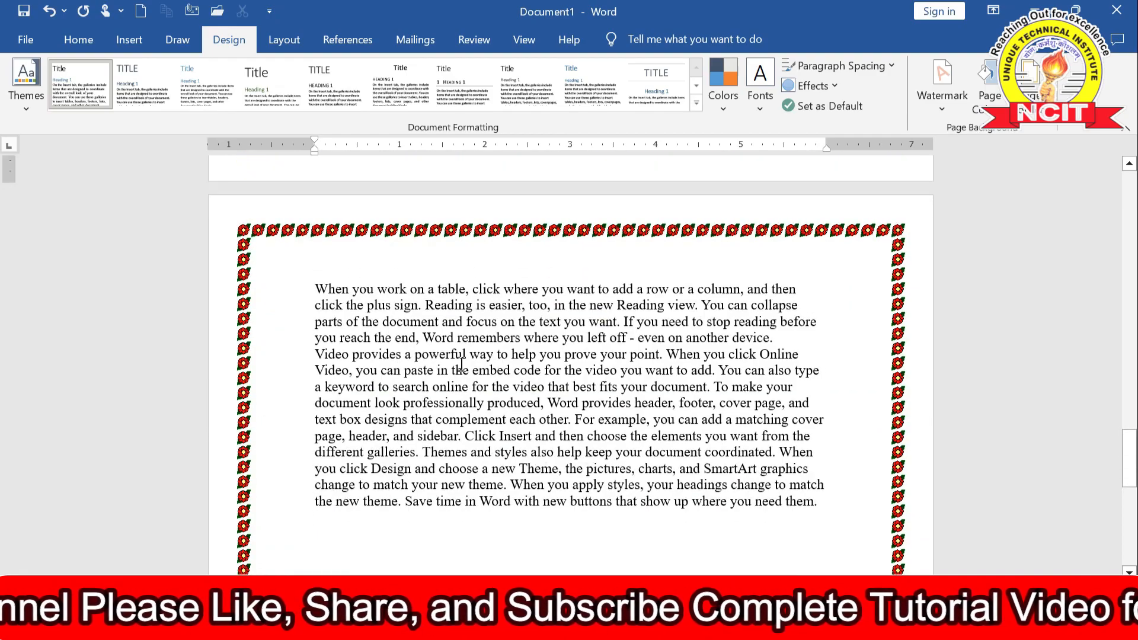
Step: Choose a light gold shading fill for the unshaded paragraph, with the scope at Paragraph
scroll(360, 316, up, 5)
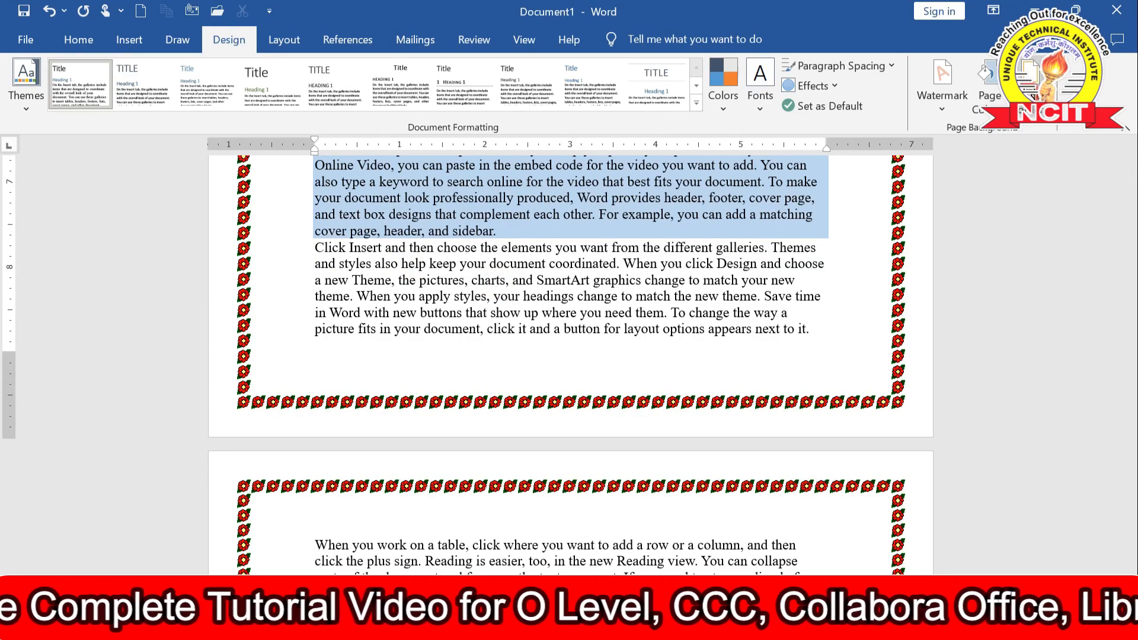
click(1037, 83)
click(472, 136)
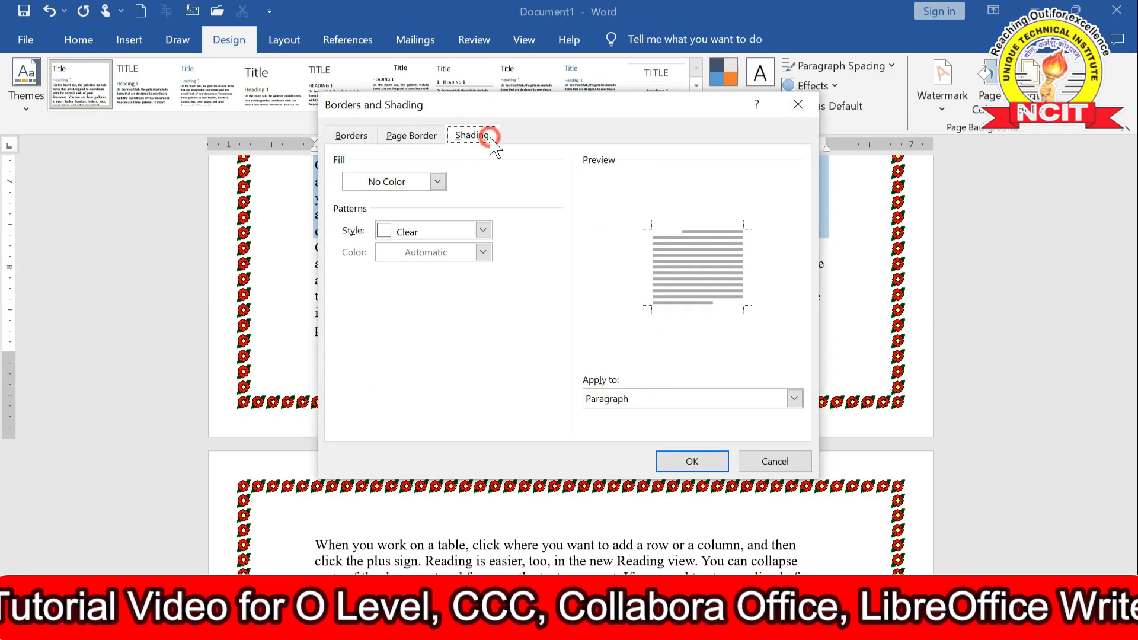
click(437, 182)
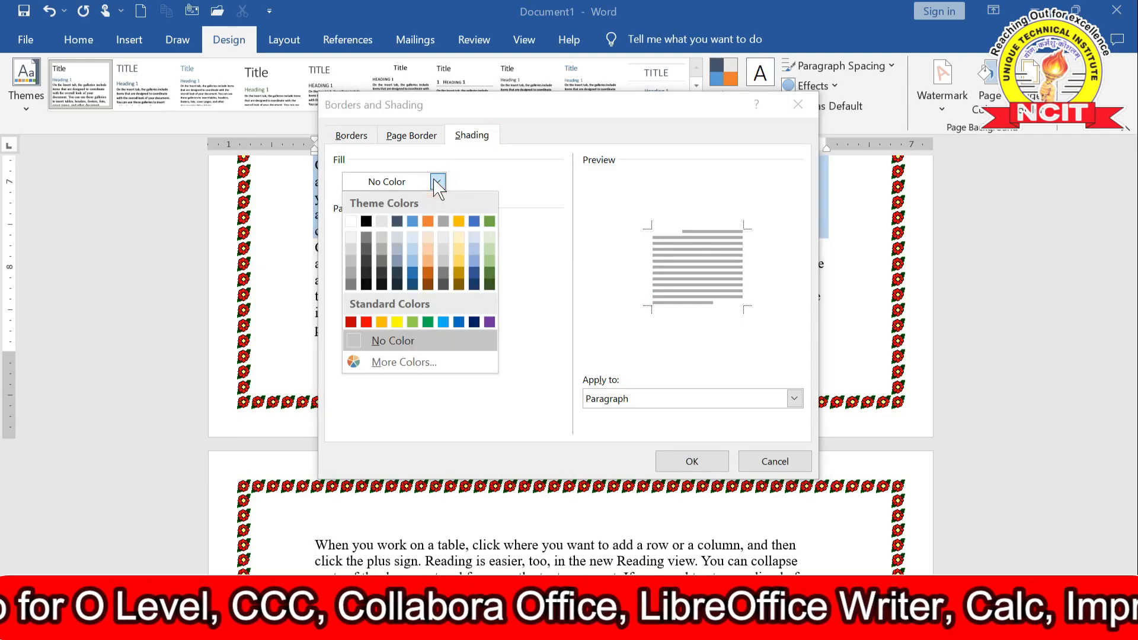
click(459, 255)
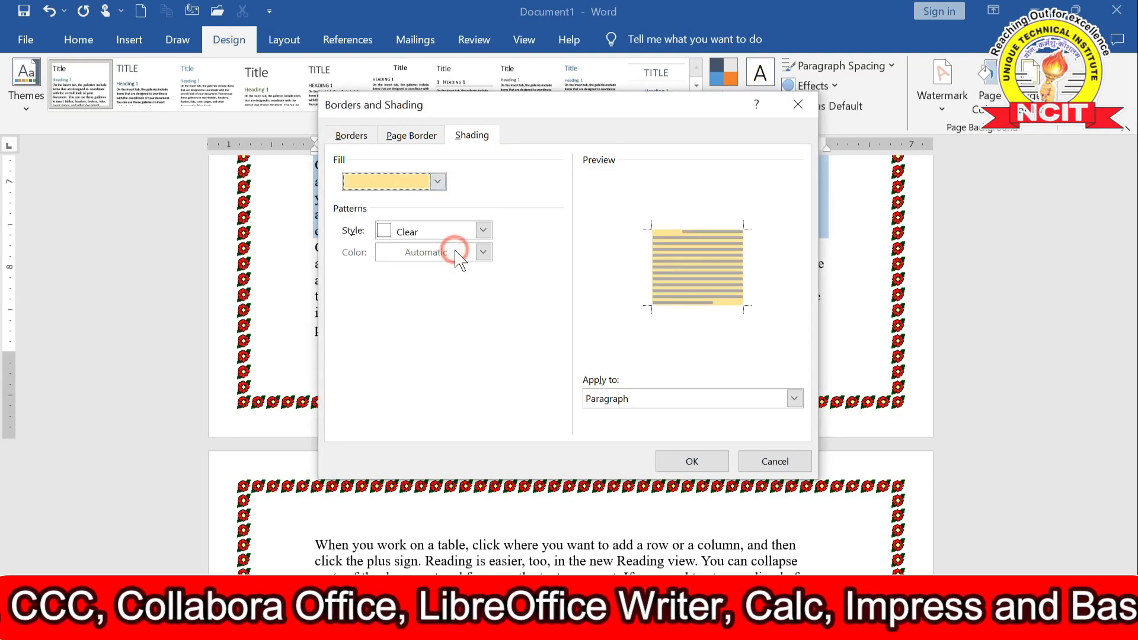
Step: Set the paragraph shading's pattern style to Solid (100%), and bring up the pattern style choices again
click(420, 232)
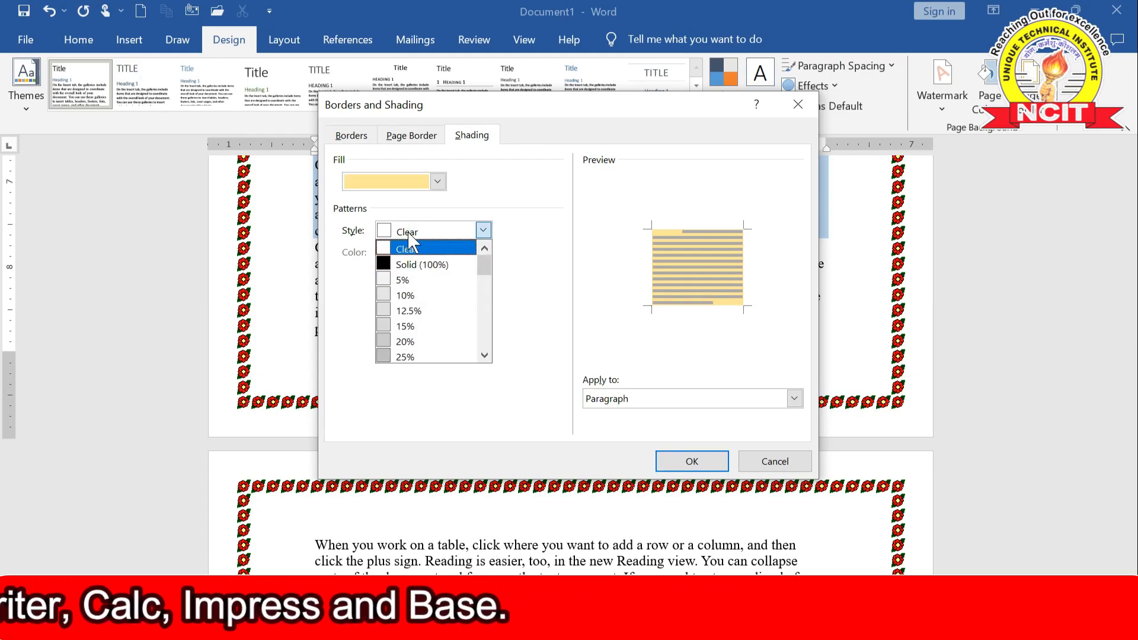
click(409, 264)
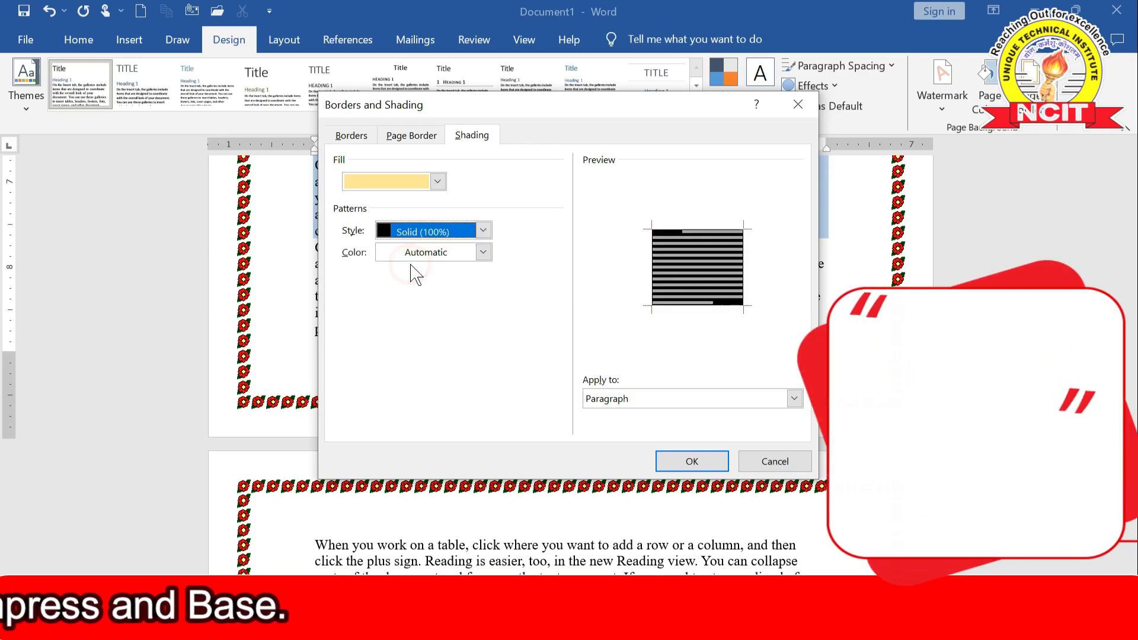
click(483, 230)
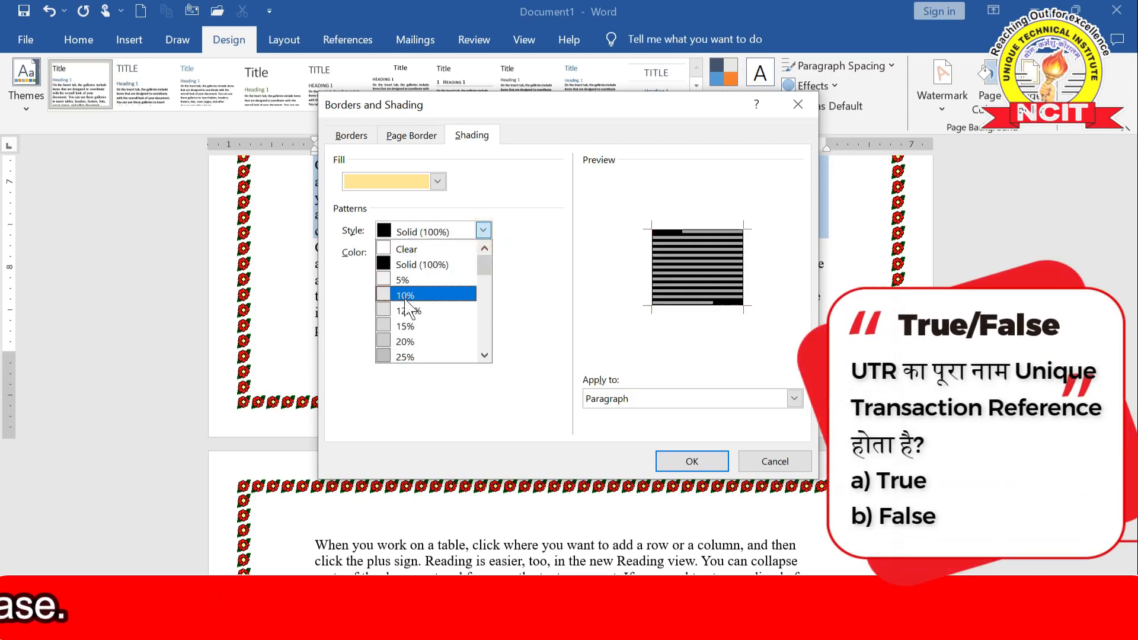